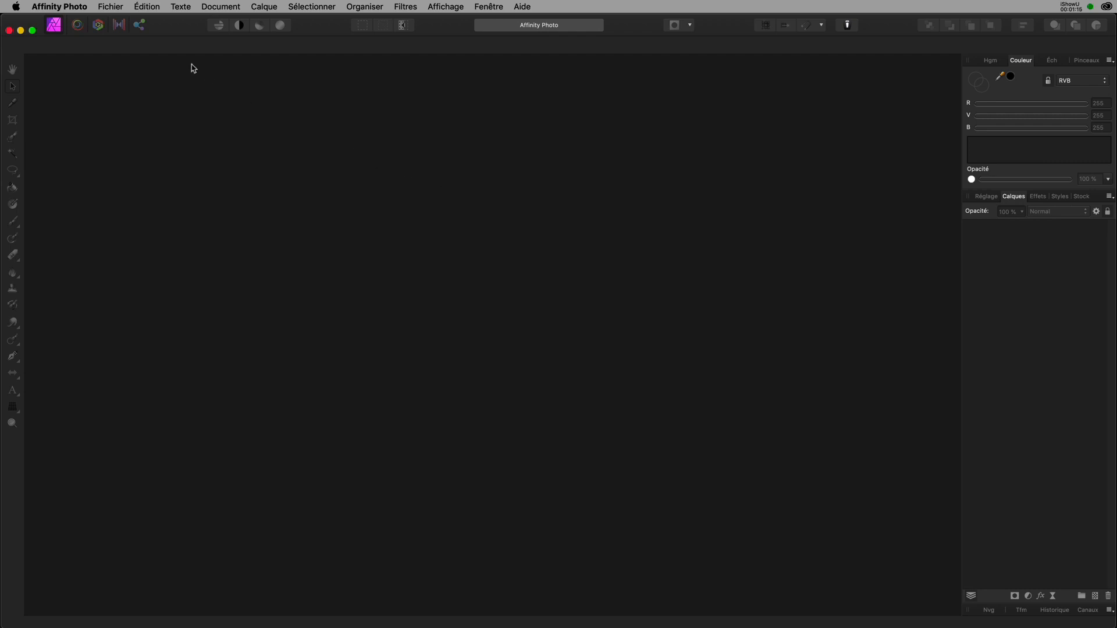
Step: Open the road photo 01-Route.jpg from the 001-Calques et masques folder
click(111, 7)
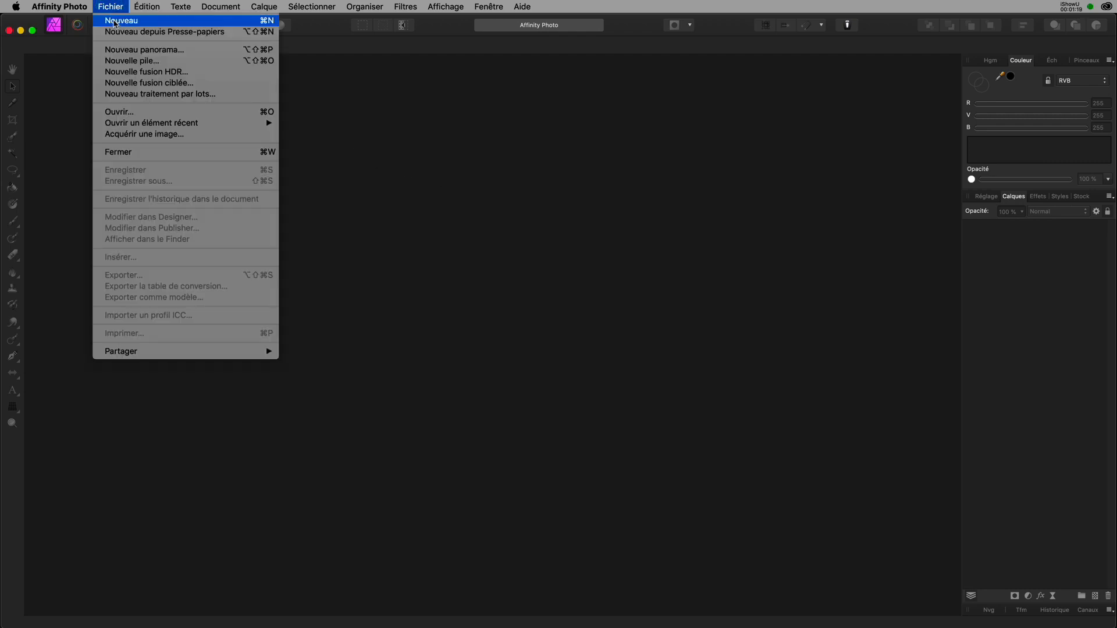
click(116, 112)
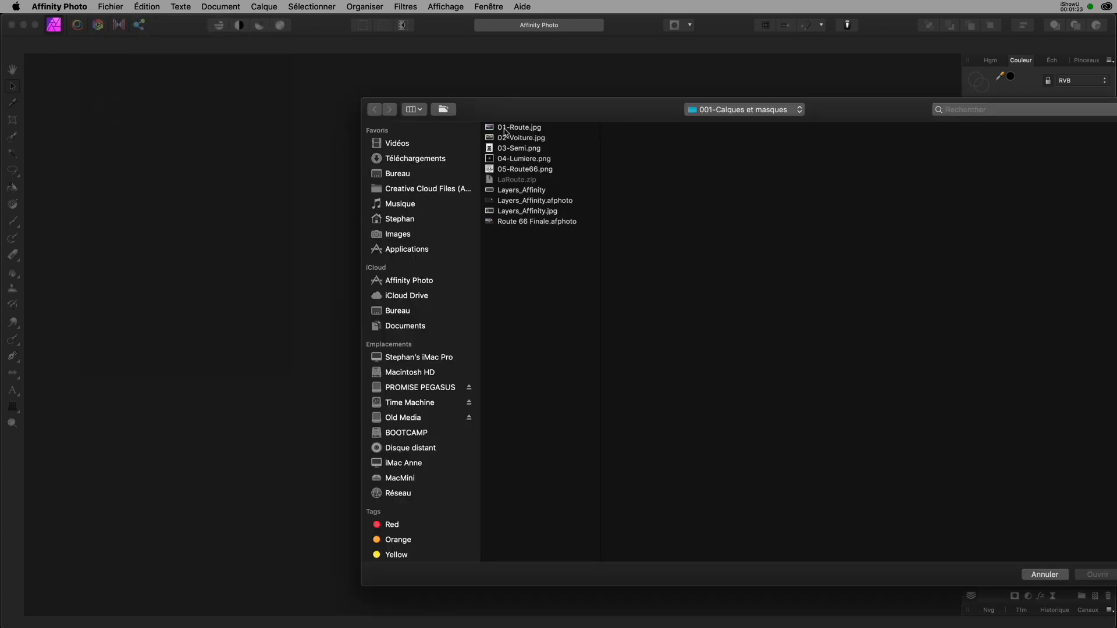
click(504, 132)
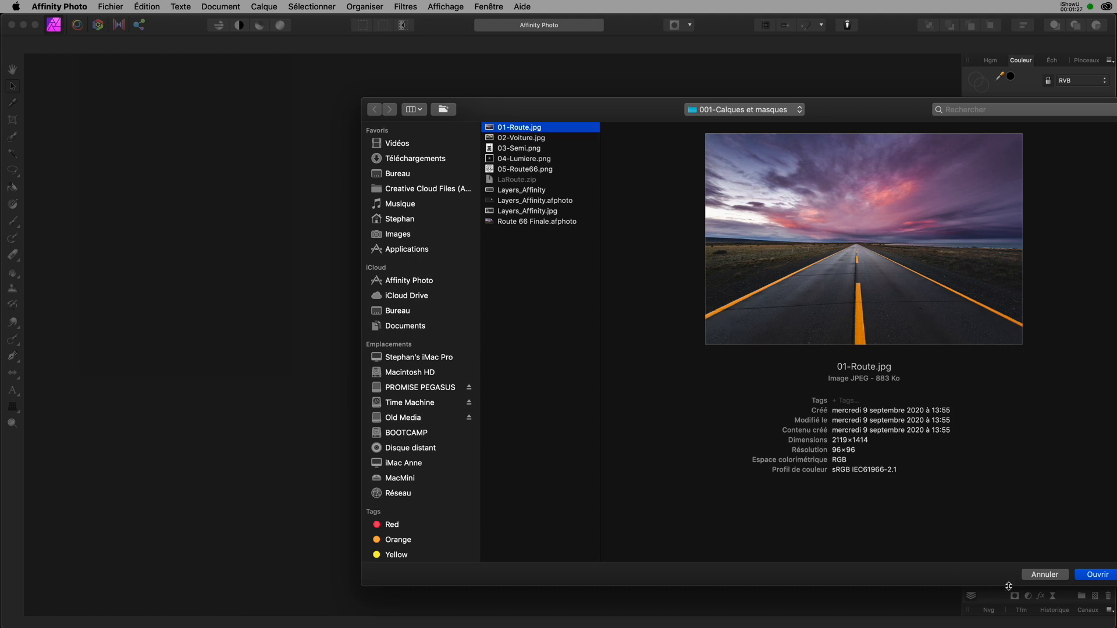
click(1094, 580)
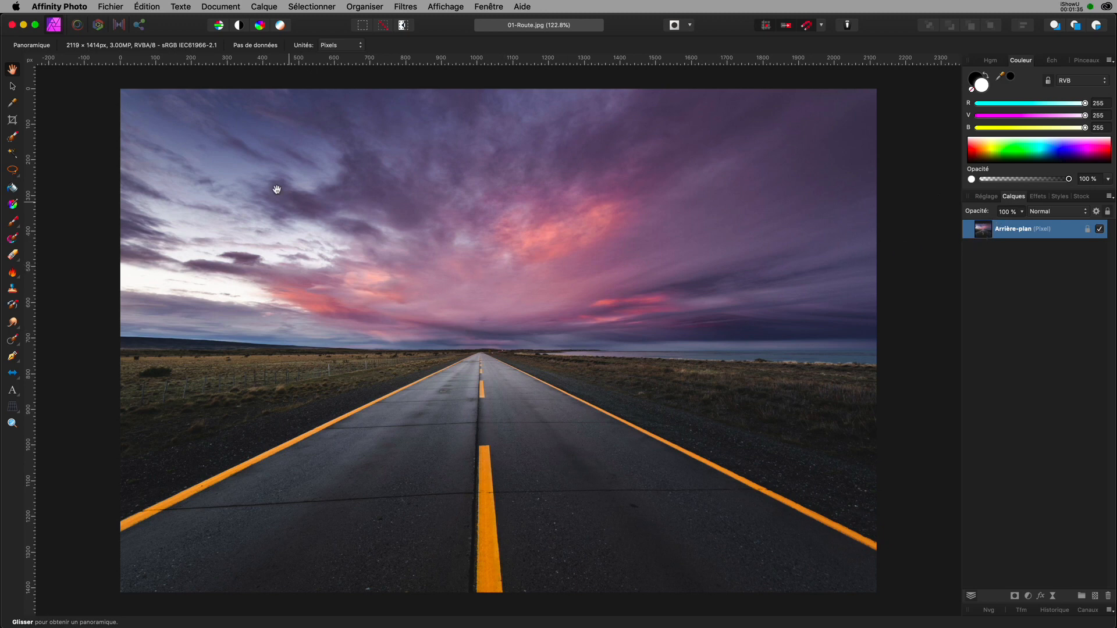
Step: Insert 02-Voiture.jpg over the middle of the road, sized to about 95% of its original dimensions
click(111, 8)
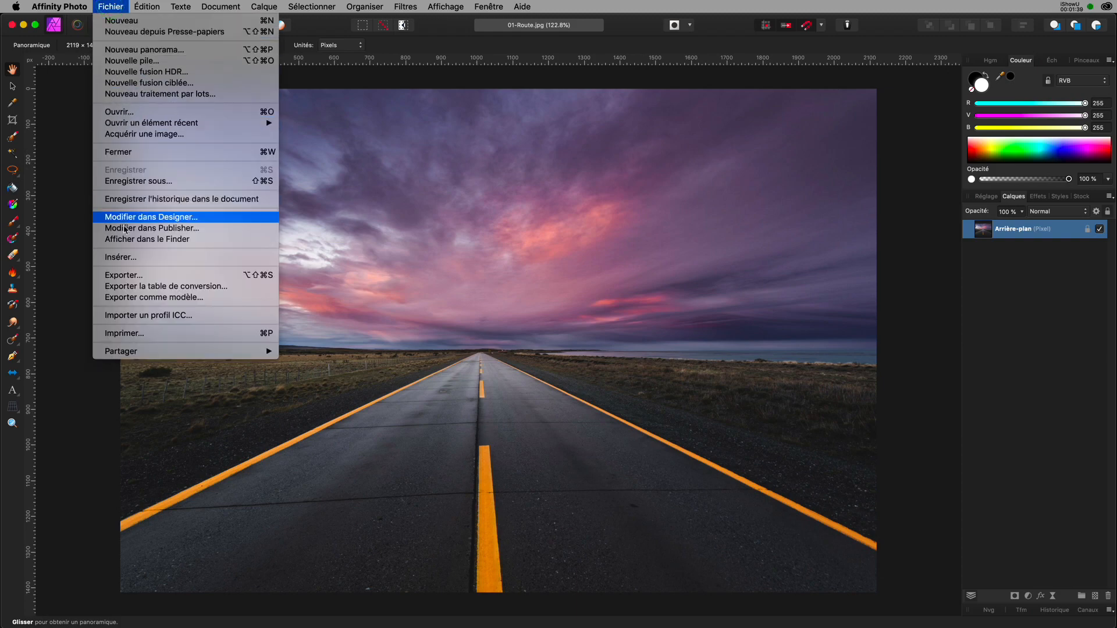
click(124, 256)
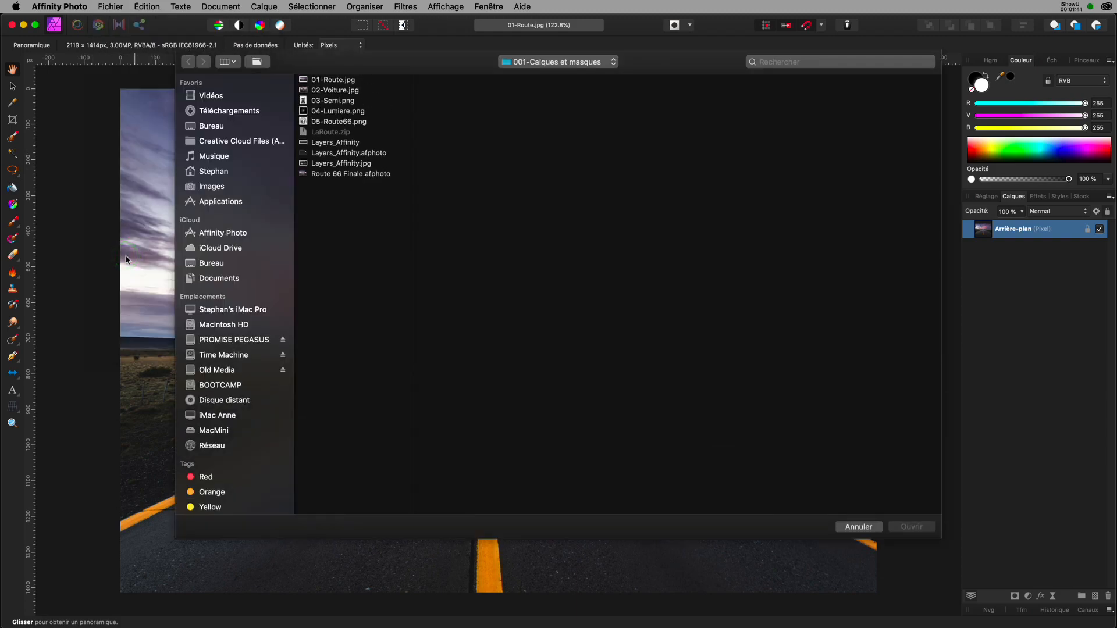
click(309, 91)
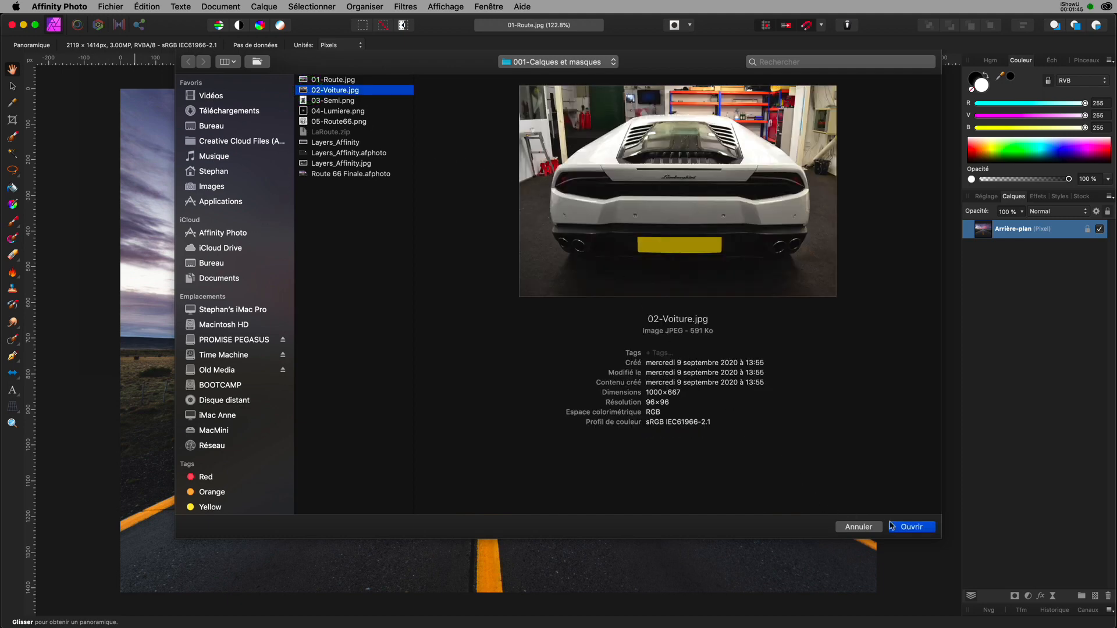
click(906, 527)
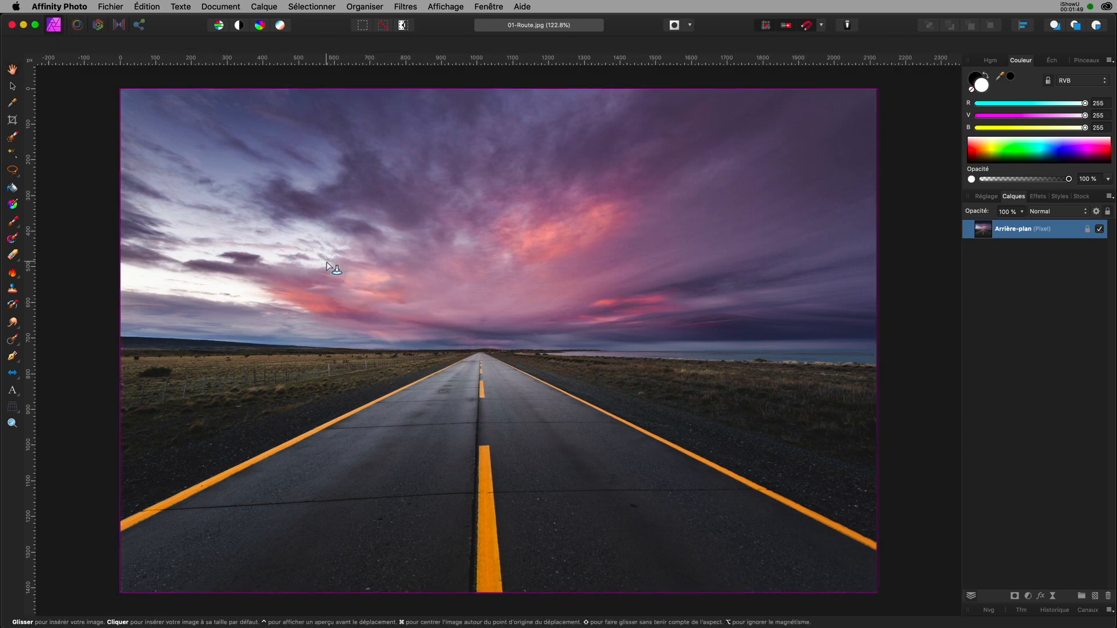
drag(313, 267, 640, 517)
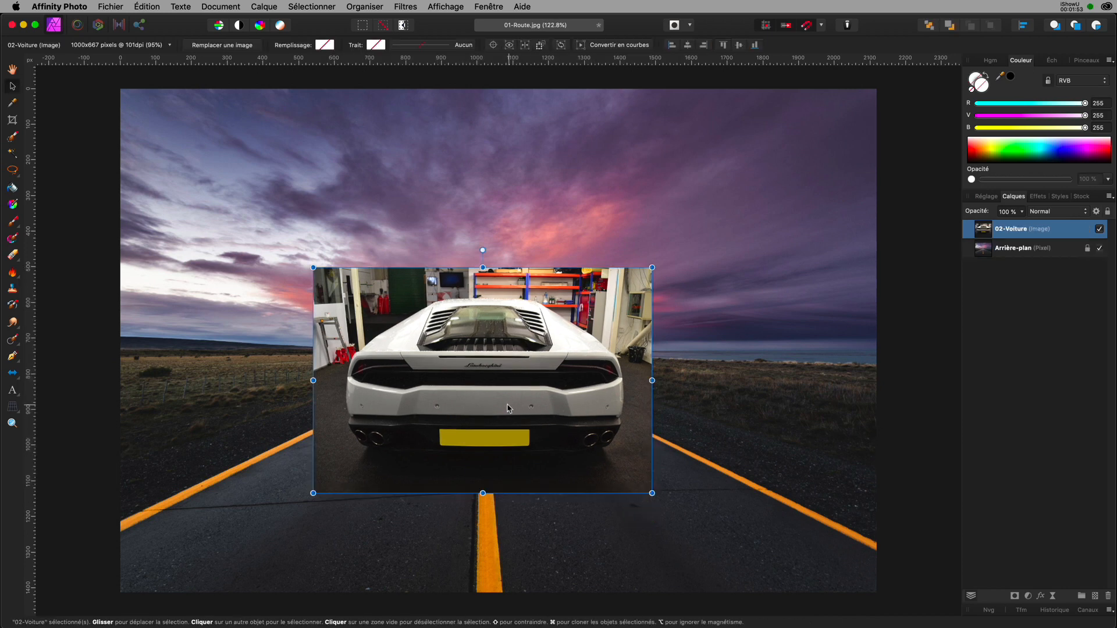
Step: Reposition the car image slightly lower so it sits centred over the road's middle line
drag(507, 408, 512, 432)
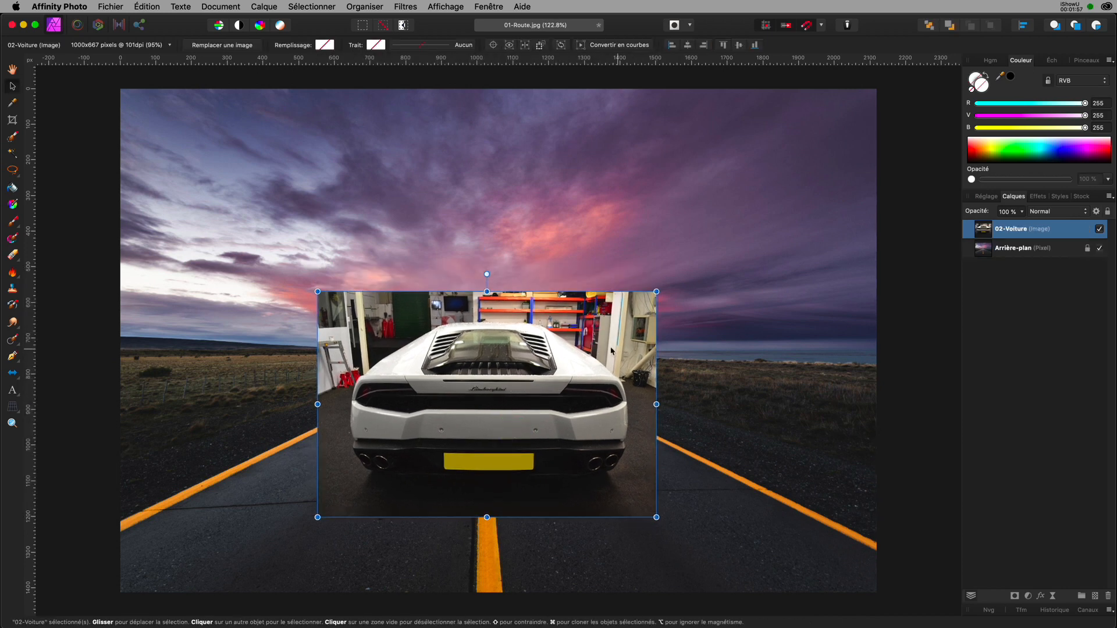
click(477, 413)
mouse_move(477, 414)
mouse_down()
mouse_move(481, 429)
mouse_move(474, 420)
mouse_move(490, 419)
mouse_up()
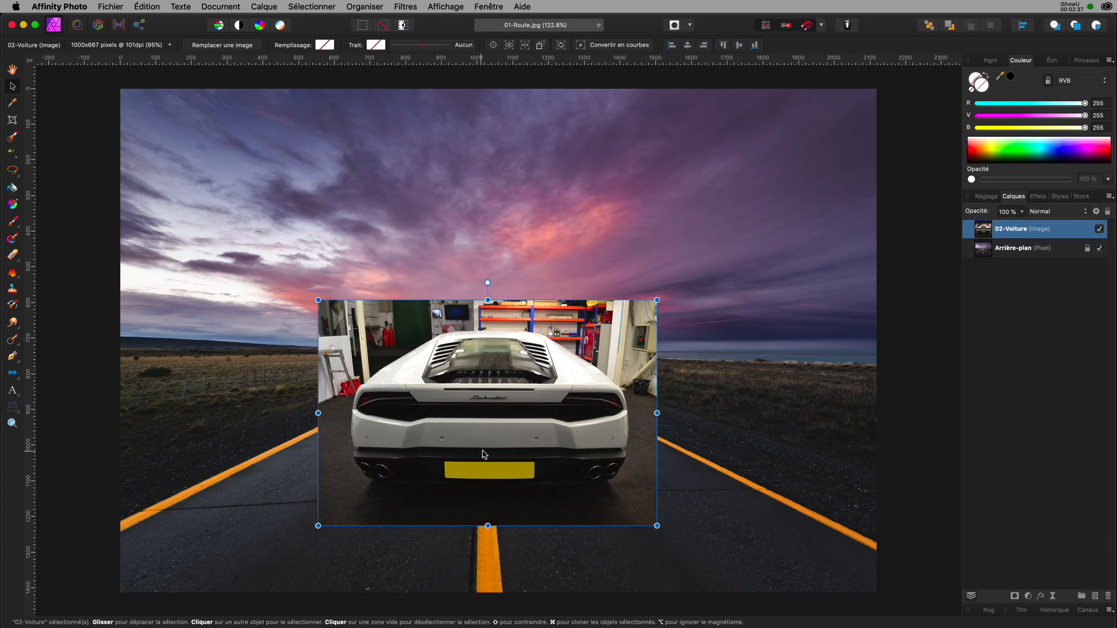
drag(480, 432, 480, 423)
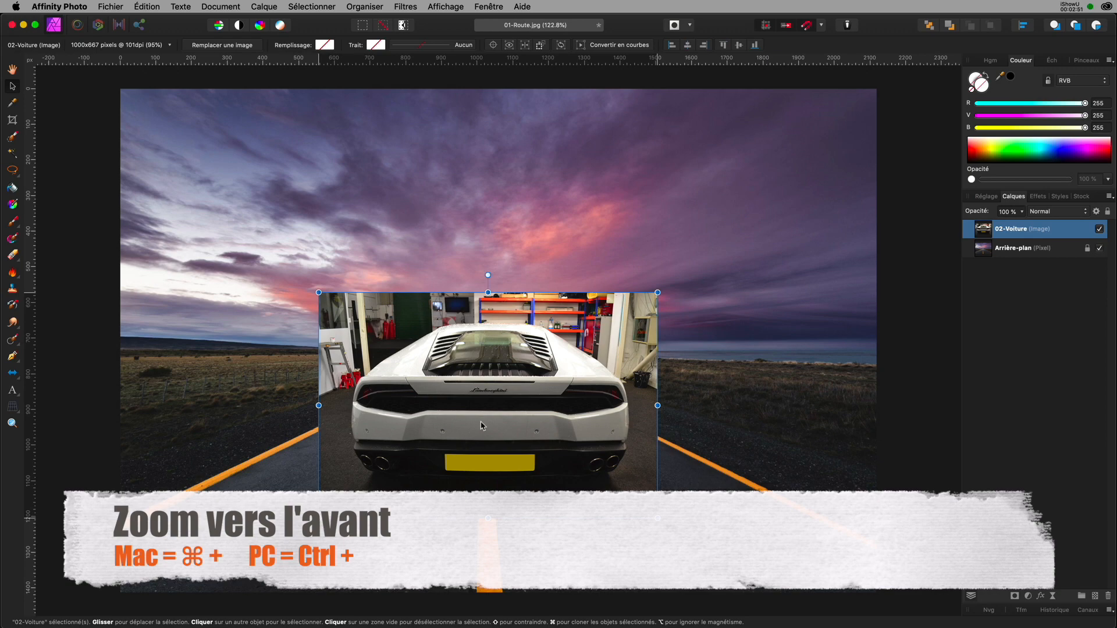
Step: Zoom in to 200% and bring the whole car image into view
key(super+plus)
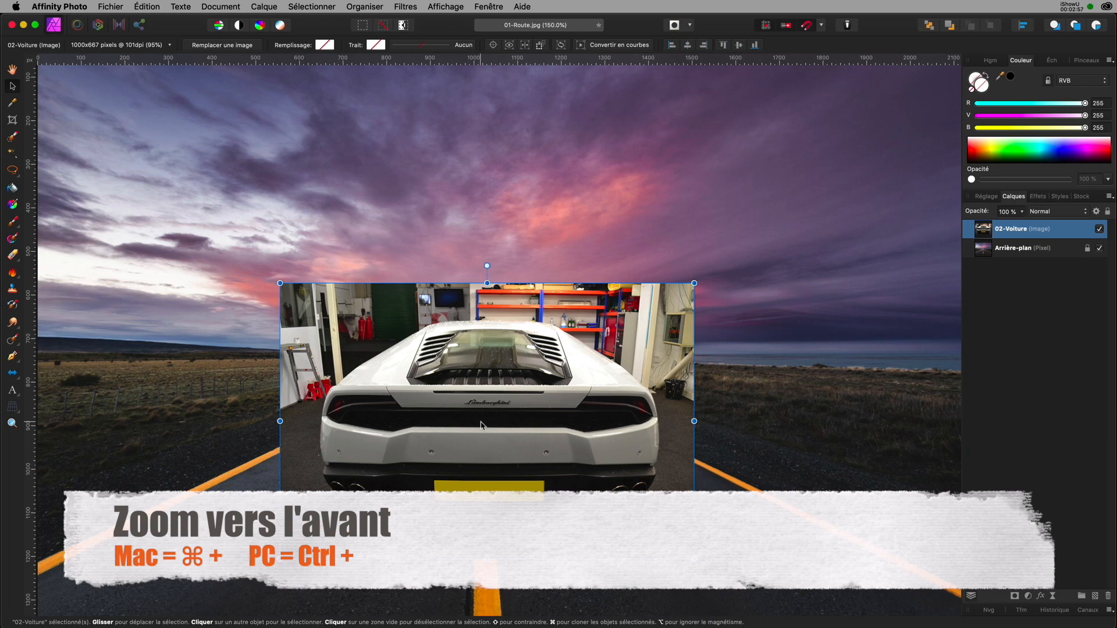
key(super+plus)
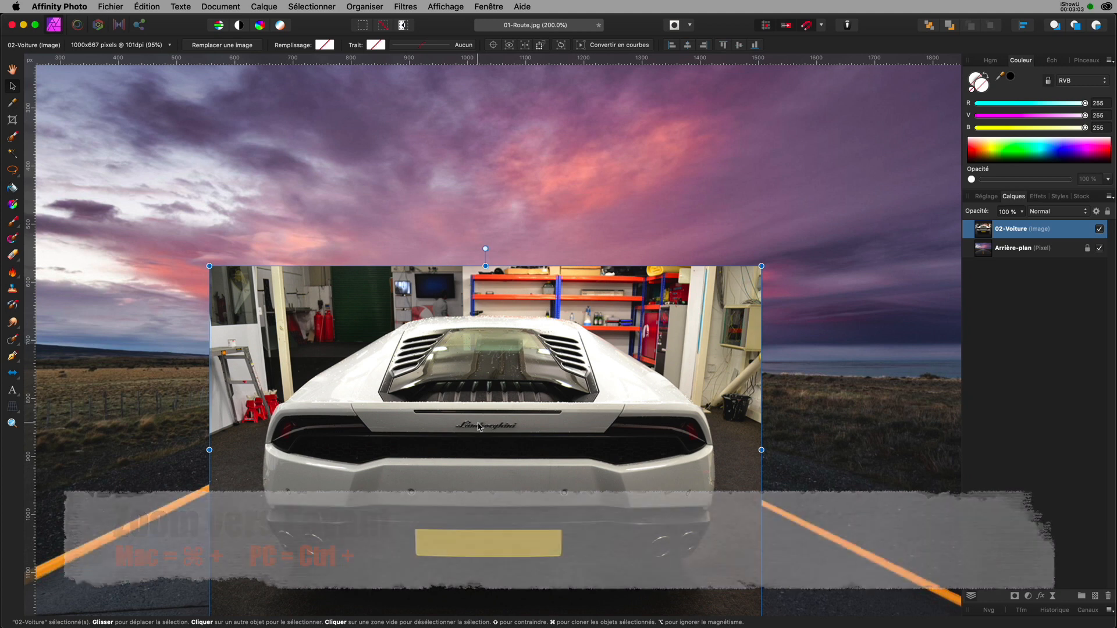
scroll(478, 443, down, 5)
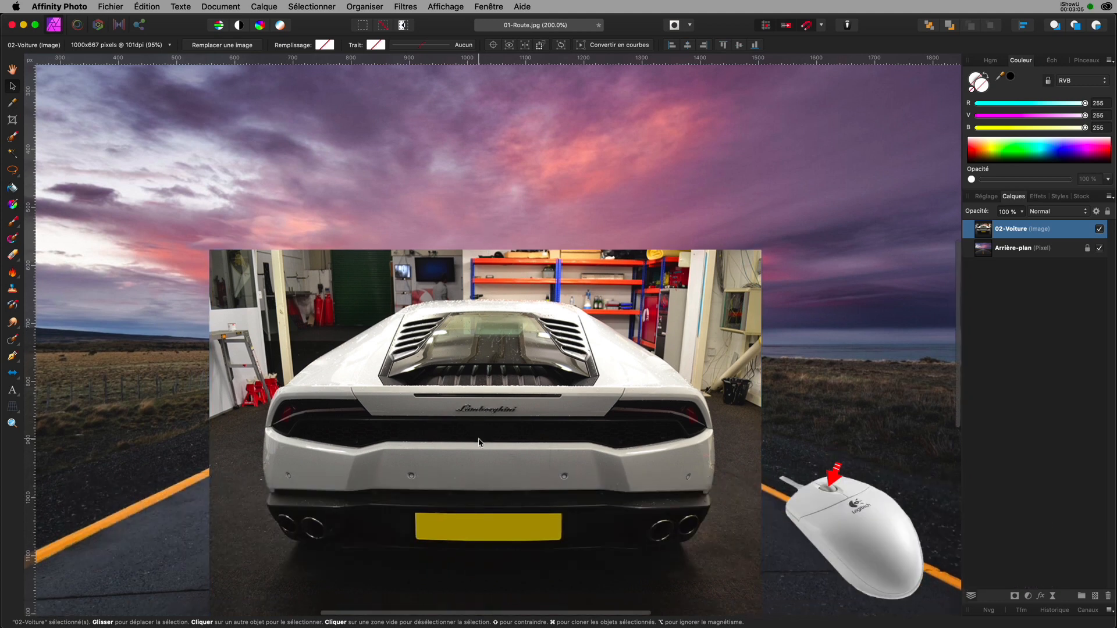
scroll(478, 443, down, 1)
scroll(478, 443, up, 3)
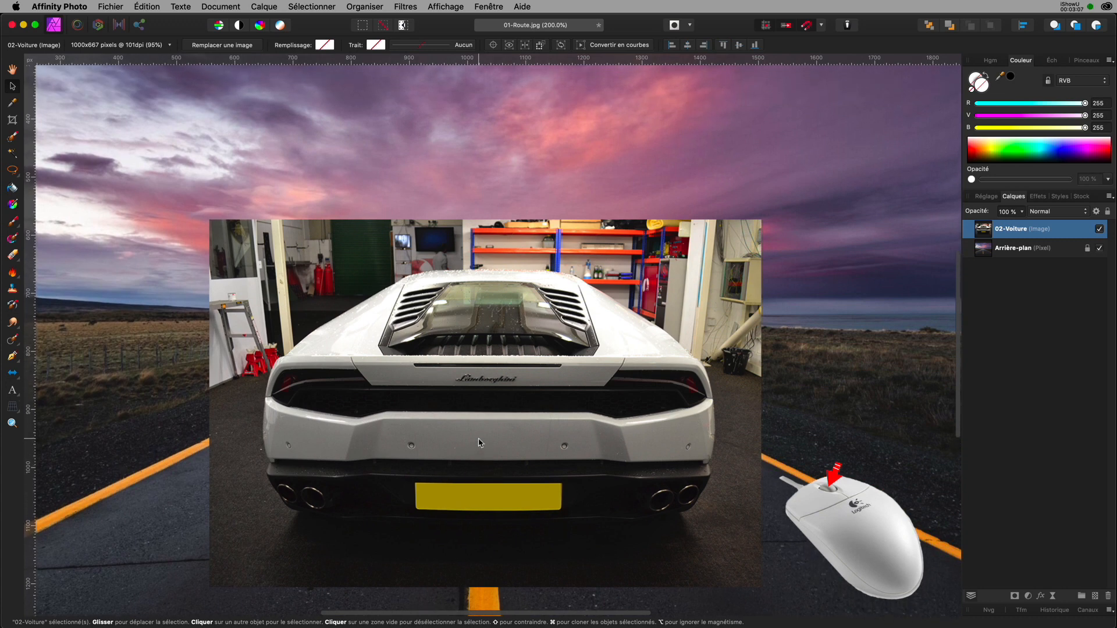
scroll(478, 443, down, 3)
scroll(478, 443, down, 3)
scroll(478, 443, up, 4)
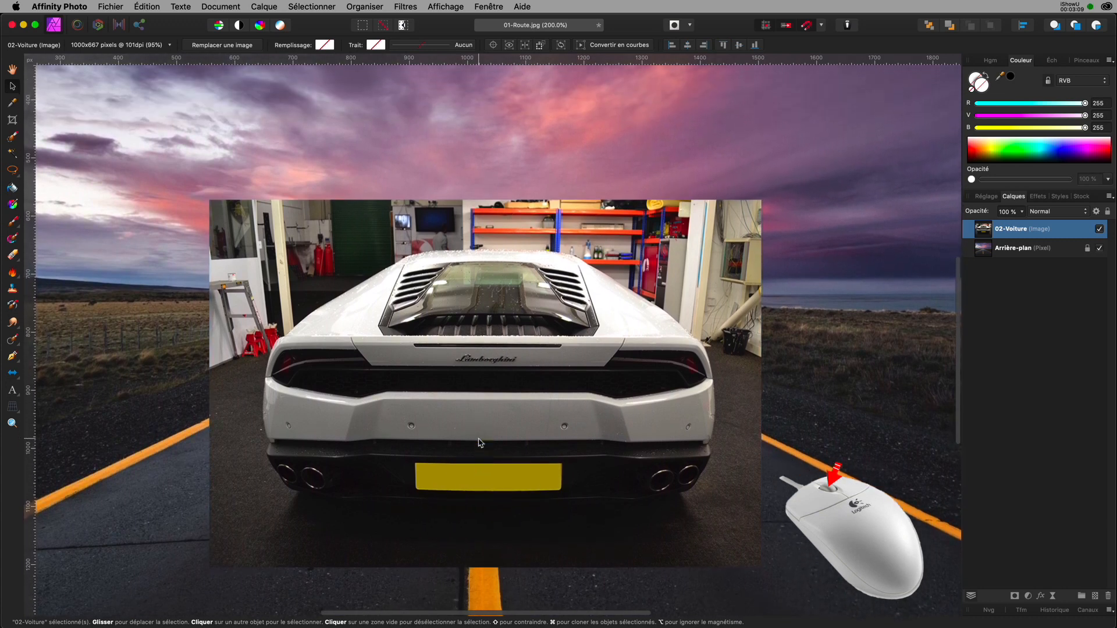
scroll(478, 443, down, 6)
scroll(480, 443, up, 6)
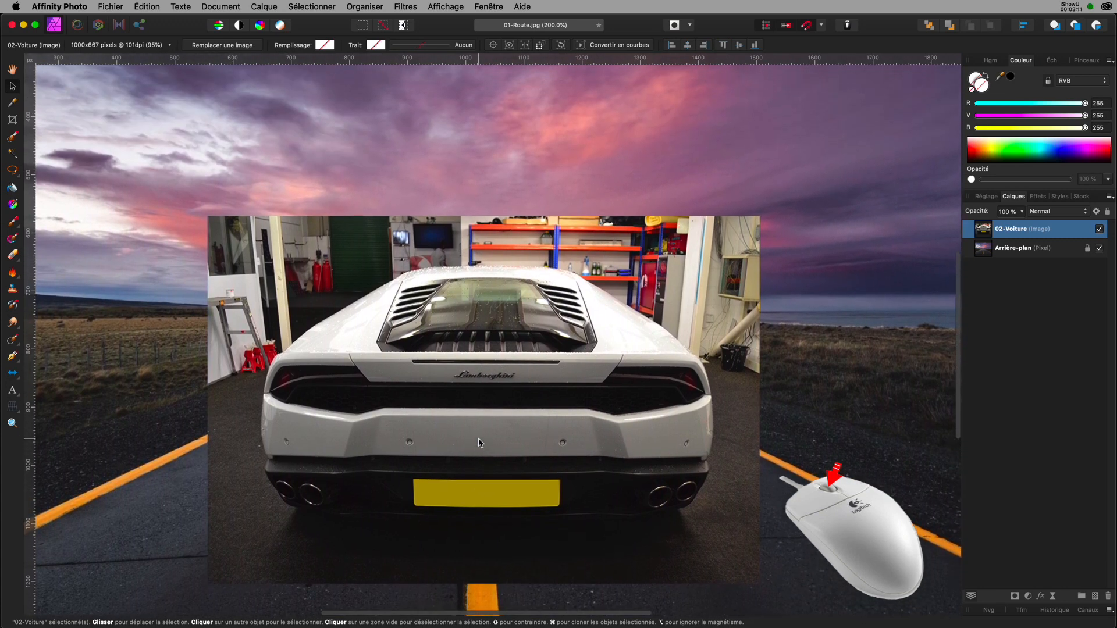
scroll(481, 443, down, 5)
scroll(480, 443, up, 2)
scroll(479, 443, up, 2)
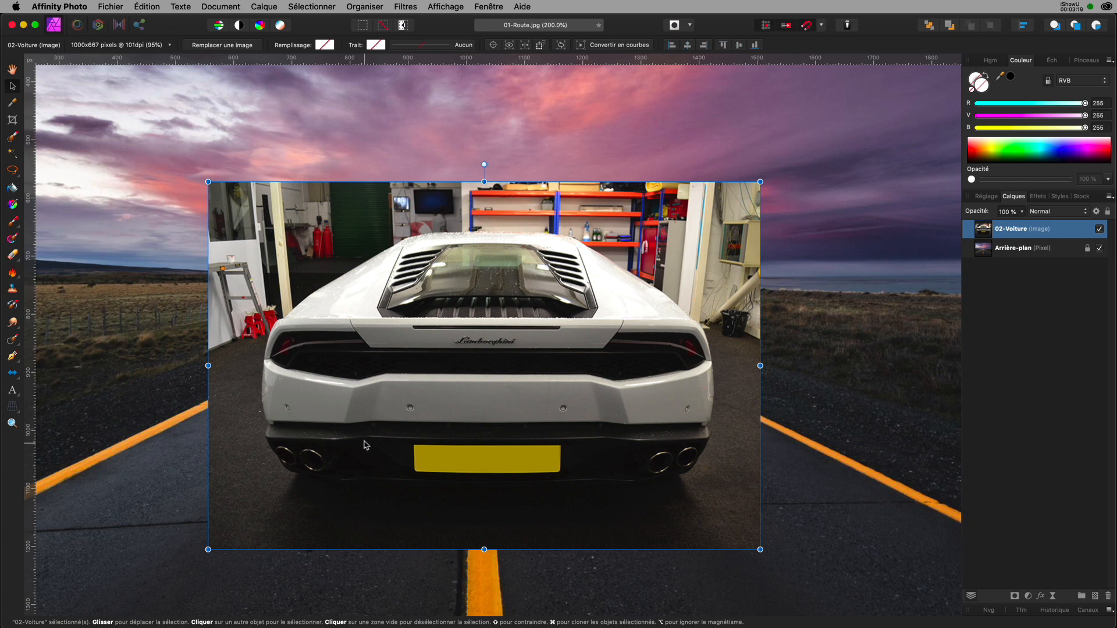
Step: Activate the Selection Brush and set its width to 36 px
click(14, 138)
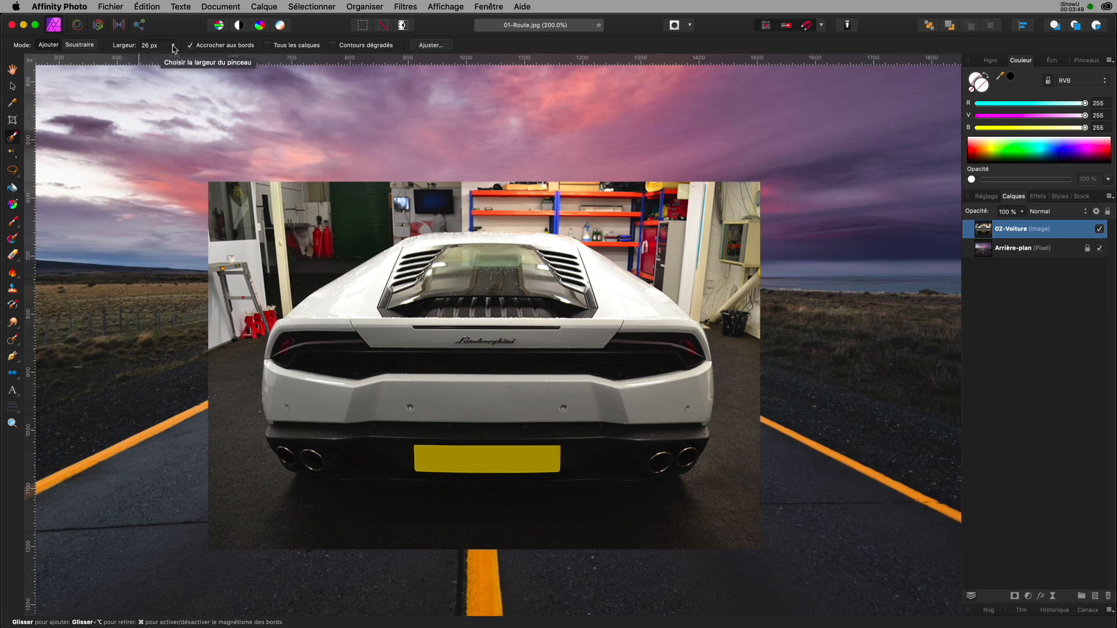
drag(173, 48, 198, 57)
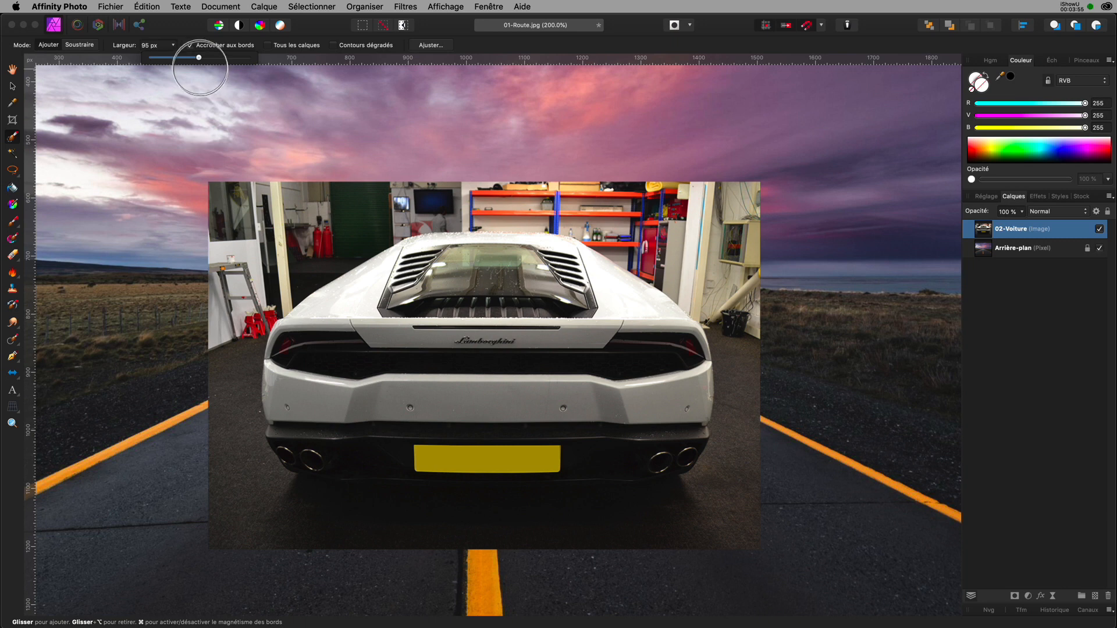
drag(198, 58, 165, 59)
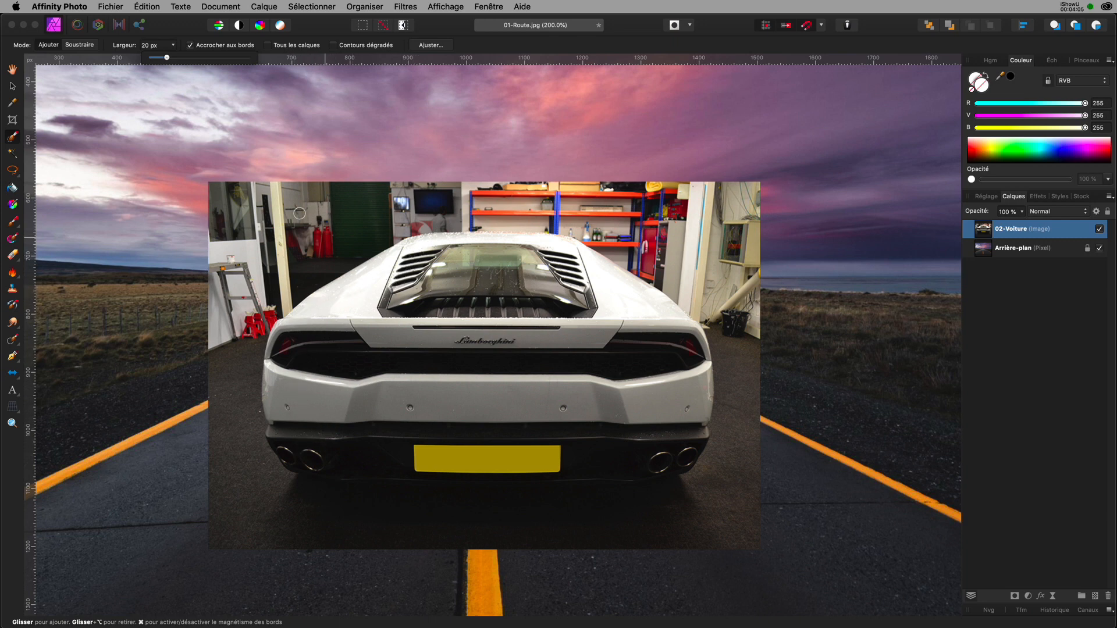
click(167, 57)
drag(167, 57, 179, 57)
Step: Paint a selection over the whole car, including the dark shadow area beneath the rear bumper
scroll(347, 286, left, 1)
scroll(348, 285, left, 1)
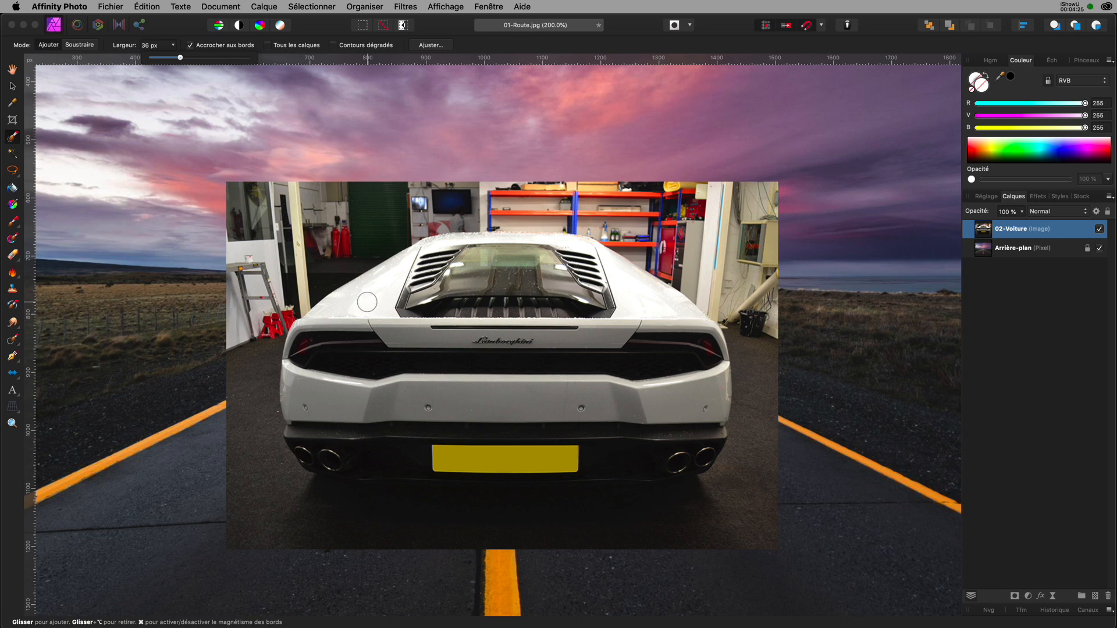
click(366, 301)
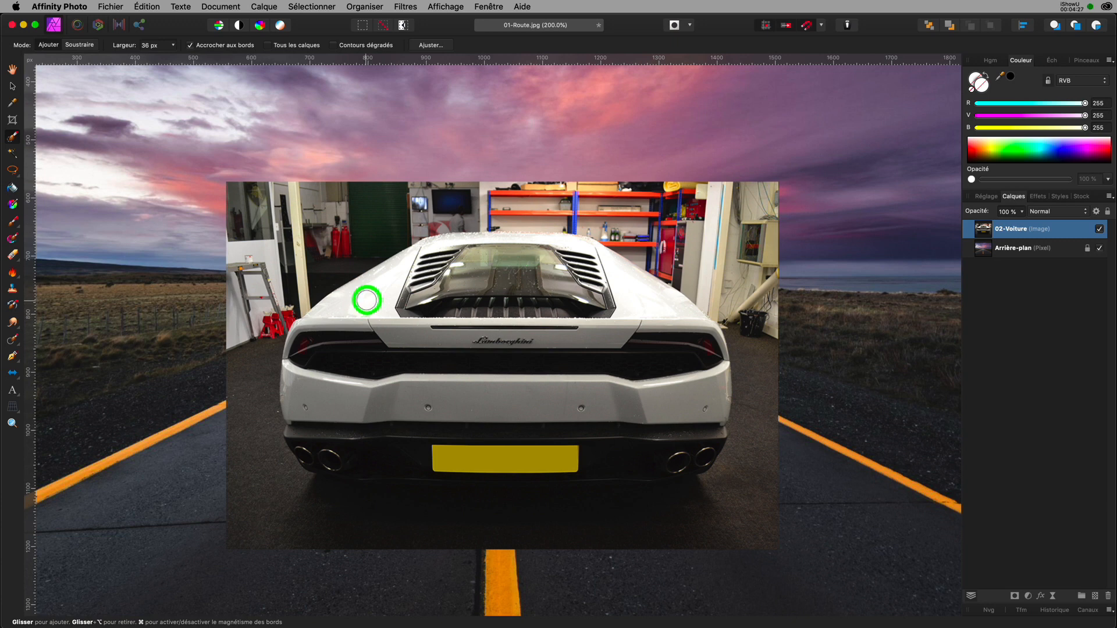
mouse_move(379, 289)
mouse_down()
mouse_move(424, 252)
mouse_move(561, 261)
mouse_move(671, 349)
mouse_move(709, 345)
mouse_move(710, 386)
mouse_move(701, 446)
mouse_move(674, 460)
mouse_move(656, 448)
mouse_move(616, 331)
mouse_move(588, 307)
mouse_move(529, 277)
mouse_move(486, 282)
mouse_move(529, 314)
mouse_move(521, 327)
mouse_move(429, 324)
mouse_move(407, 312)
mouse_move(443, 259)
mouse_move(392, 309)
mouse_move(334, 327)
mouse_move(313, 358)
mouse_move(299, 354)
mouse_move(297, 419)
mouse_move(312, 448)
mouse_move(335, 454)
mouse_move(366, 439)
mouse_move(337, 421)
mouse_move(566, 428)
mouse_move(669, 456)
mouse_move(389, 452)
mouse_move(337, 462)
mouse_move(680, 462)
mouse_move(651, 486)
mouse_move(667, 483)
mouse_move(619, 496)
mouse_move(399, 496)
mouse_move(323, 470)
mouse_move(365, 494)
mouse_up()
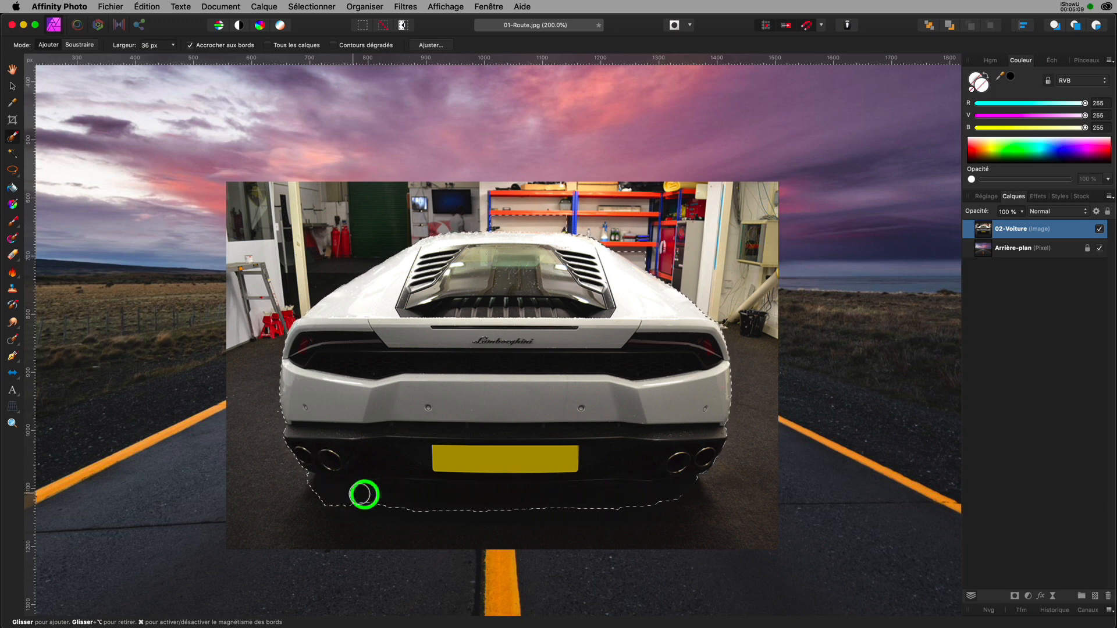
drag(534, 504, 653, 492)
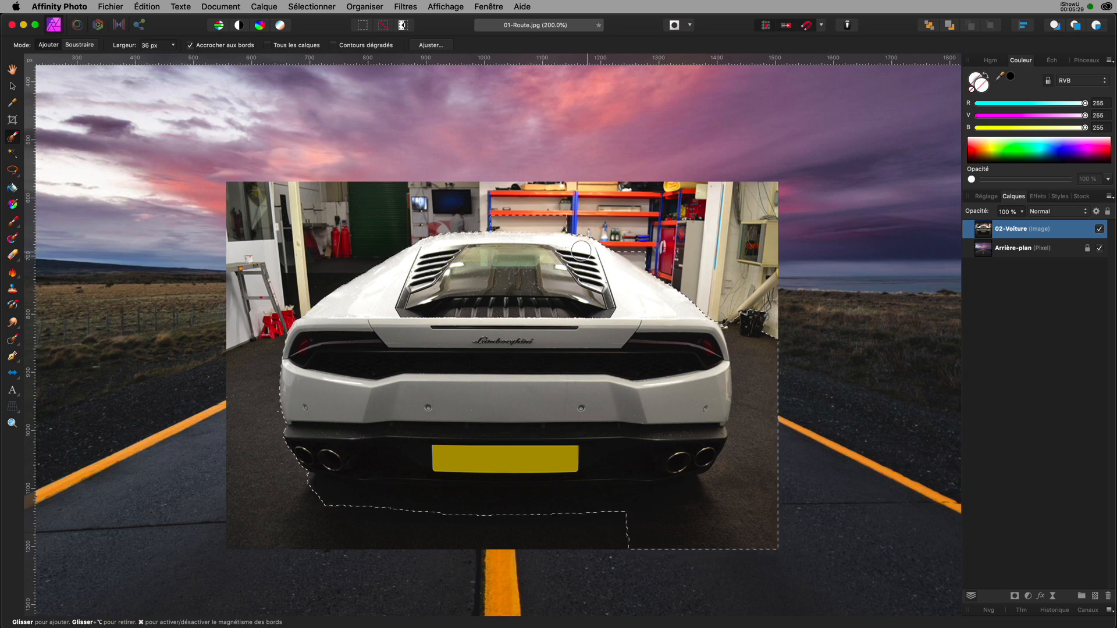
Step: Subtract the excess background and floor around the car's right side and underside from the selection, then return the brush to Add mode
click(79, 46)
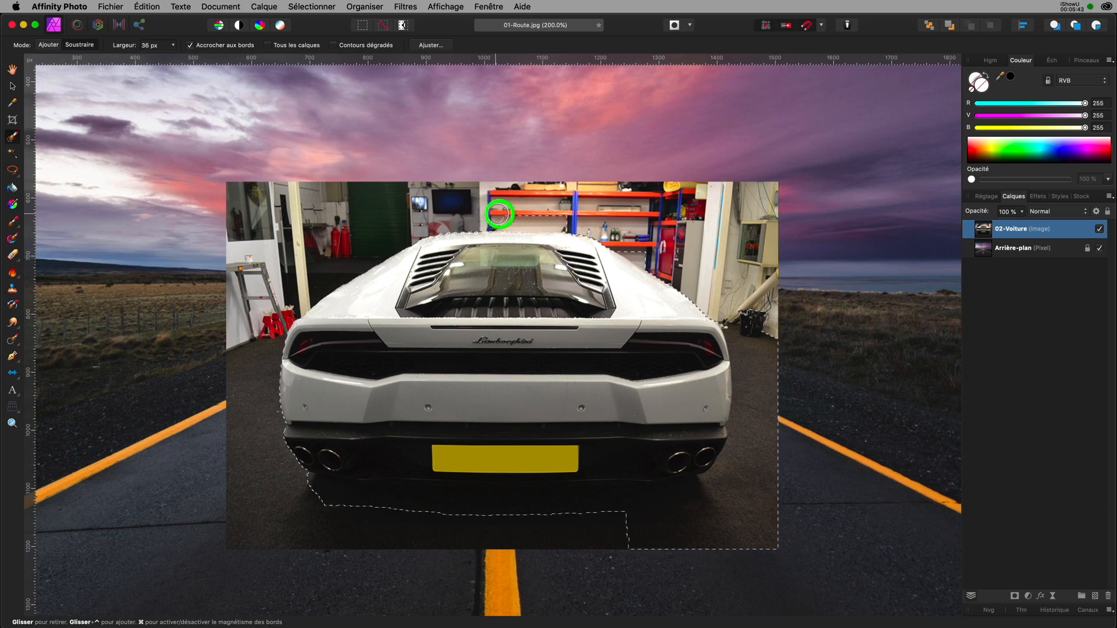
mouse_move(499, 214)
mouse_down()
mouse_move(570, 221)
mouse_move(648, 254)
mouse_up()
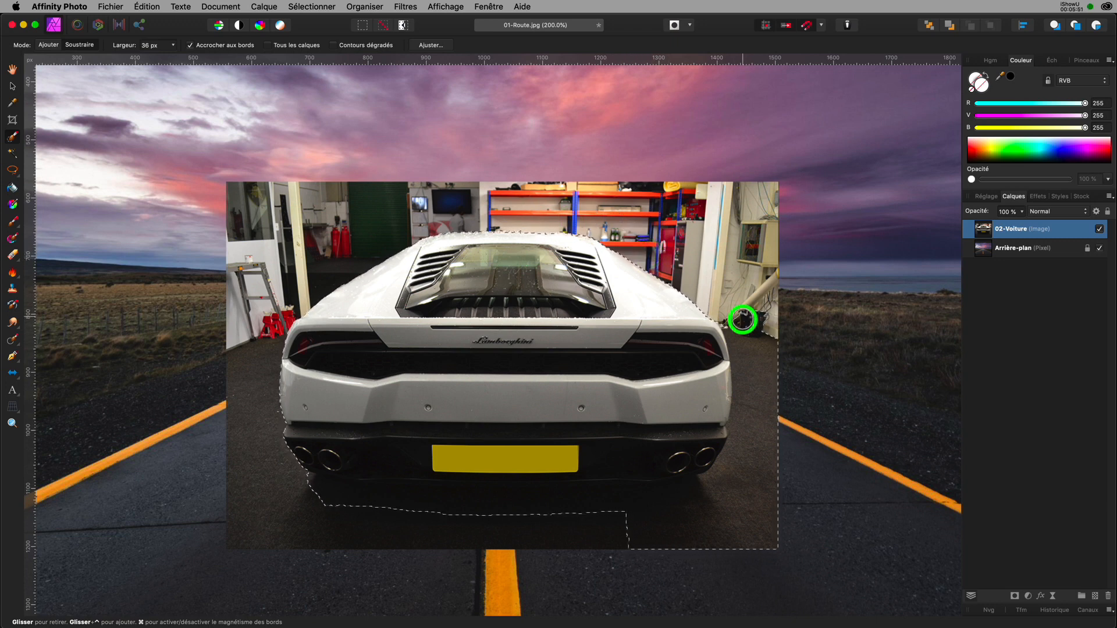
drag(740, 327, 747, 388)
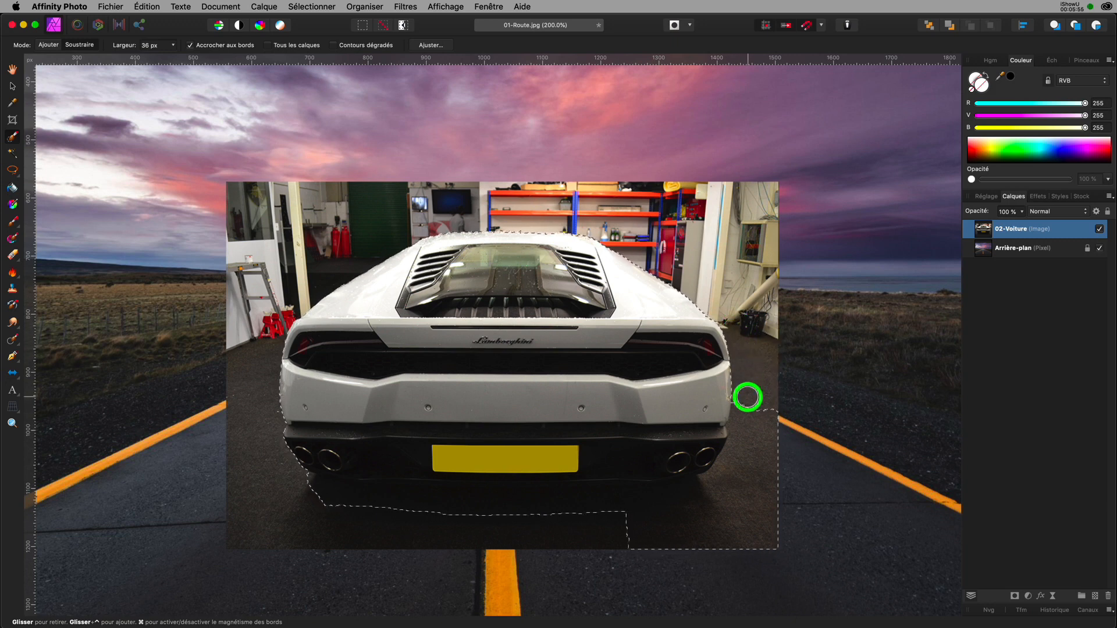
mouse_move(747, 401)
mouse_down()
mouse_move(746, 450)
mouse_move(761, 447)
mouse_move(749, 478)
mouse_up()
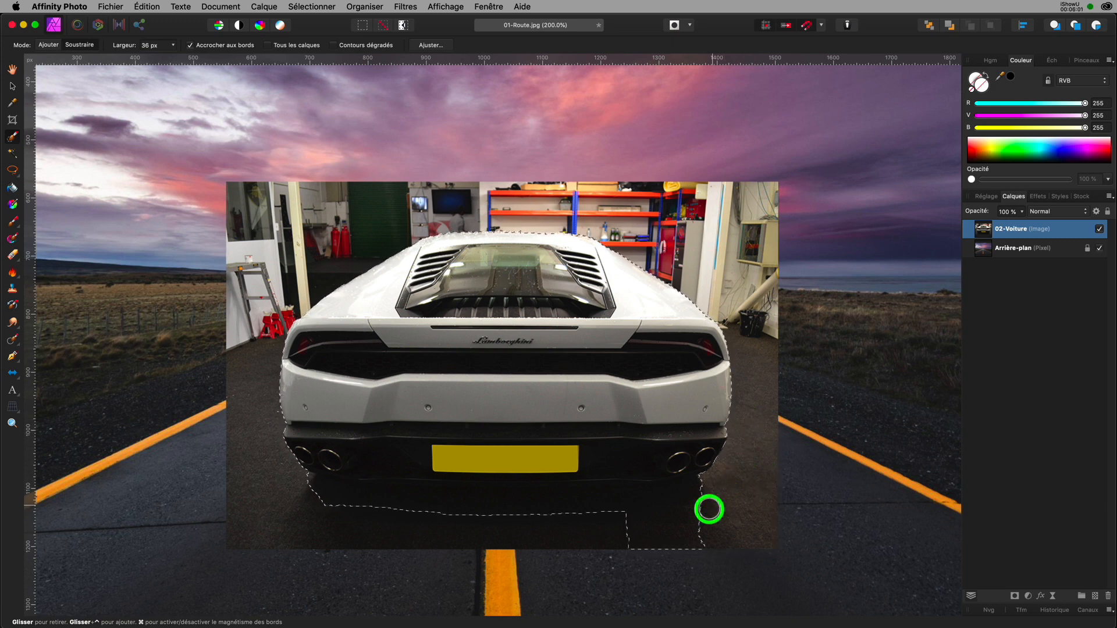
mouse_move(708, 510)
mouse_down()
mouse_move(660, 529)
mouse_move(628, 525)
mouse_move(679, 522)
mouse_up()
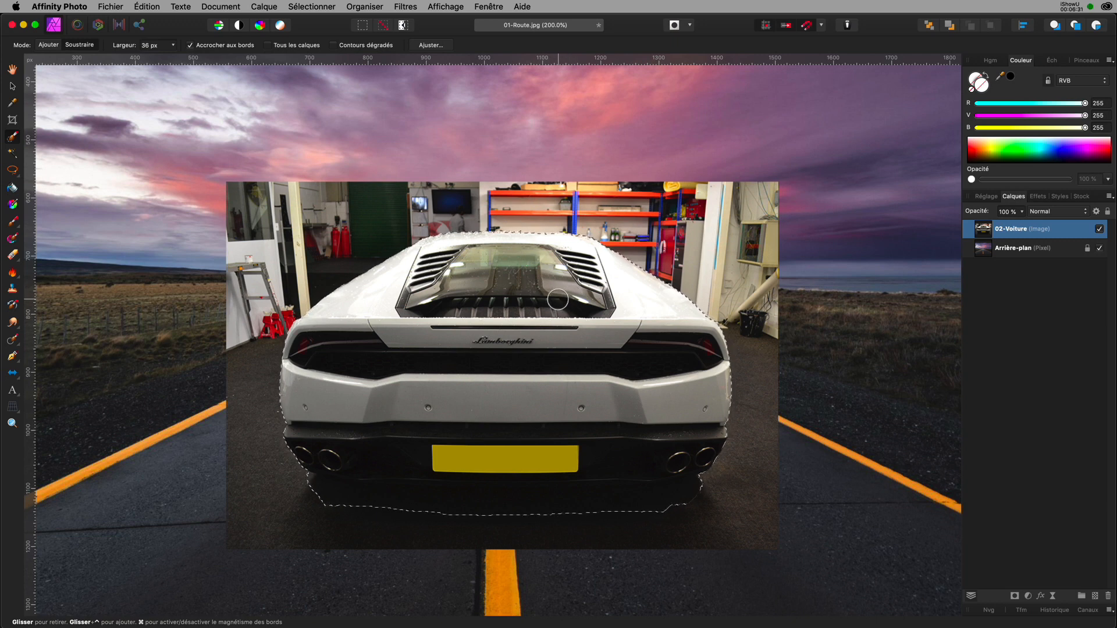
click(51, 46)
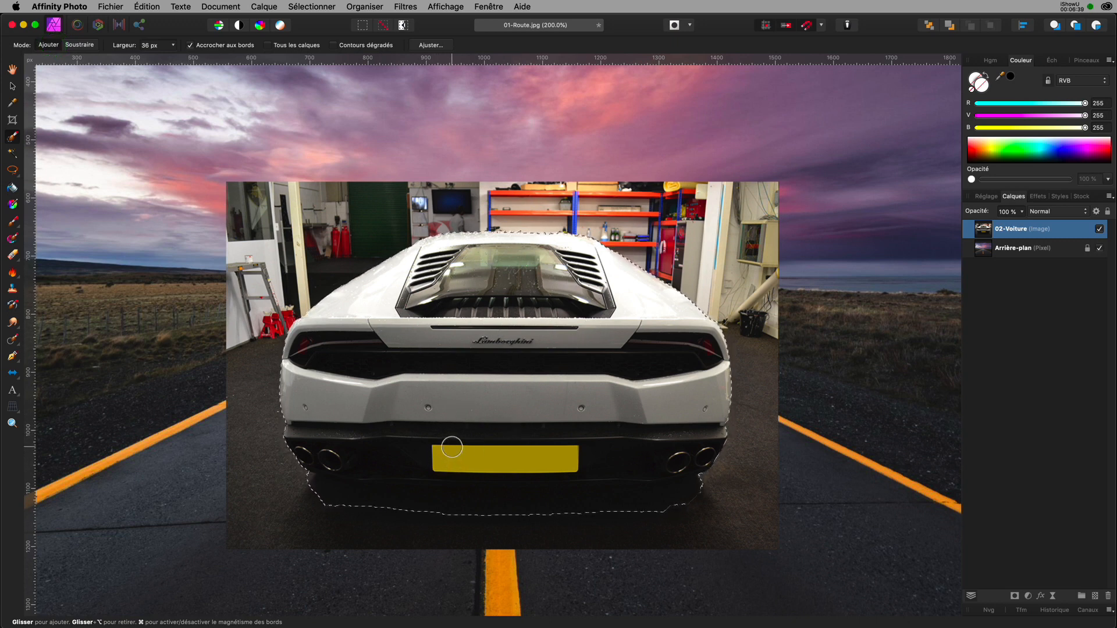
click(79, 45)
click(49, 46)
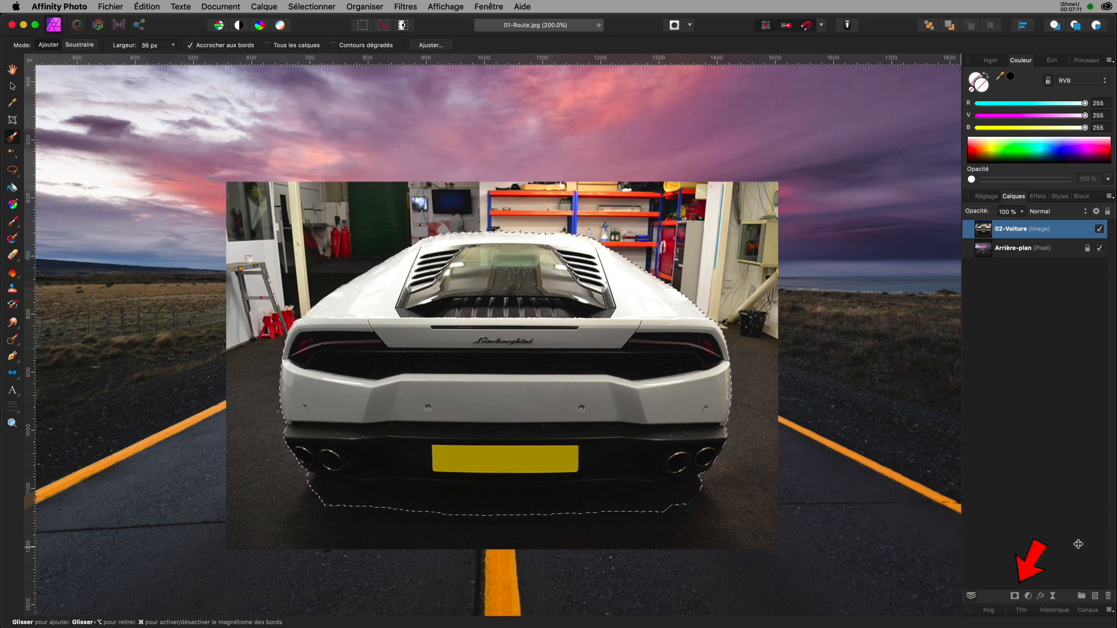
Step: Add a layer mask to the 02-Voiture layer from the car selection, and deselect the selection
click(1014, 596)
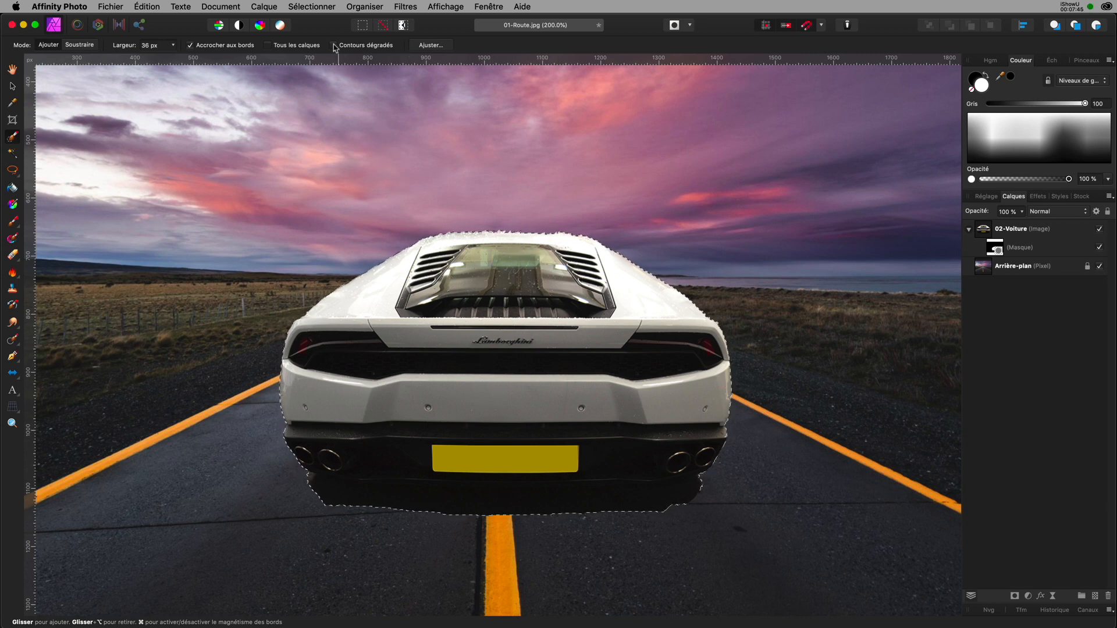
click(311, 7)
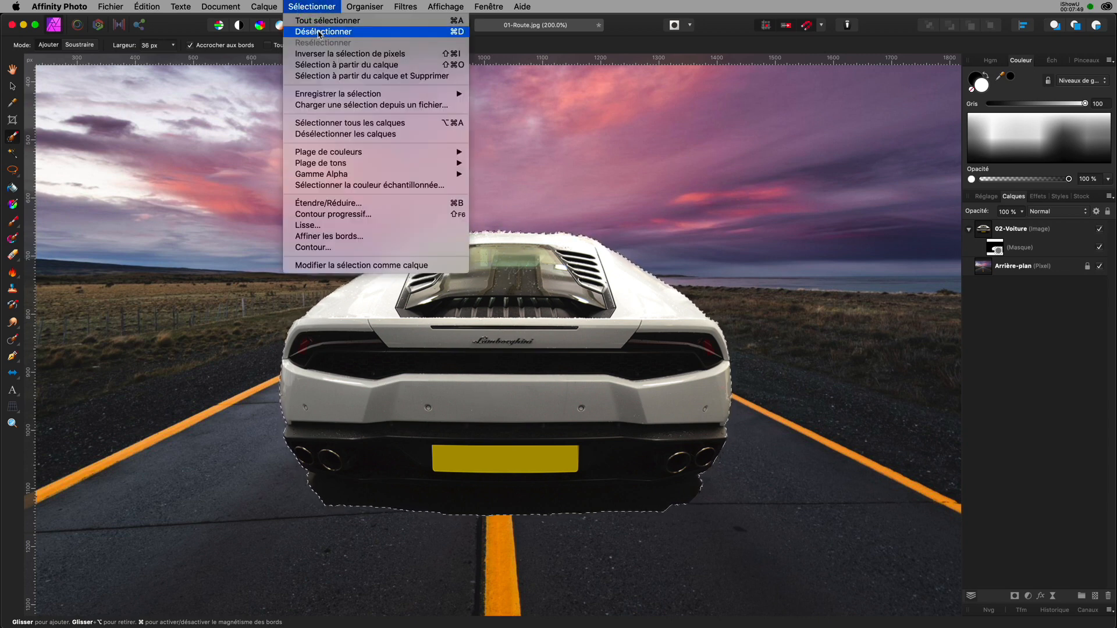
click(318, 32)
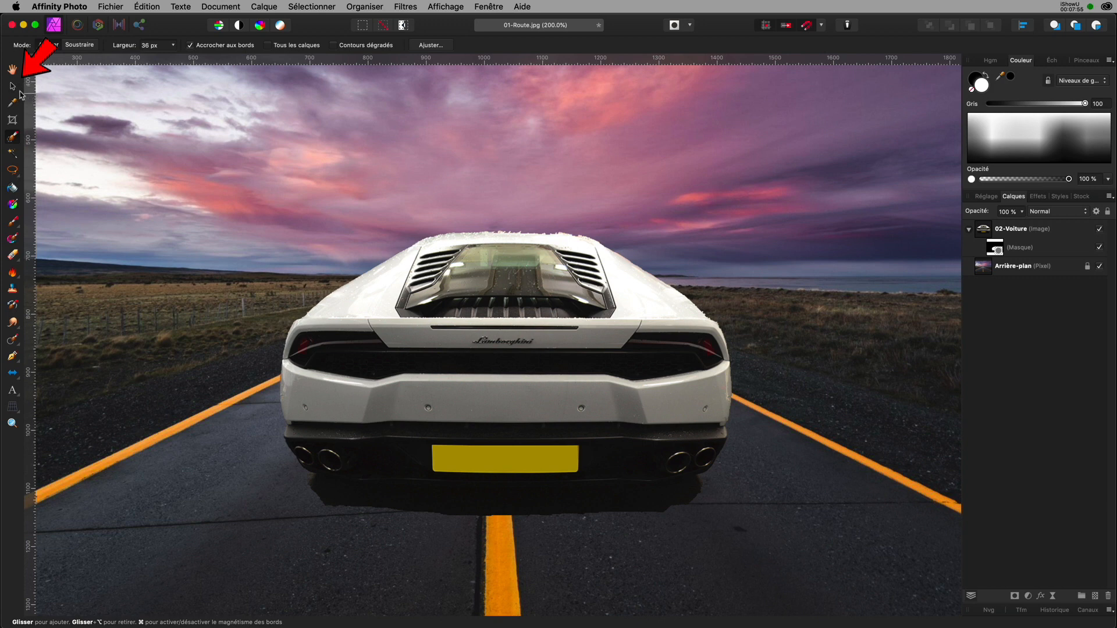
Step: Scale the masked car image down to about 59% with the Move tool and centre it on the road's foreground
click(13, 87)
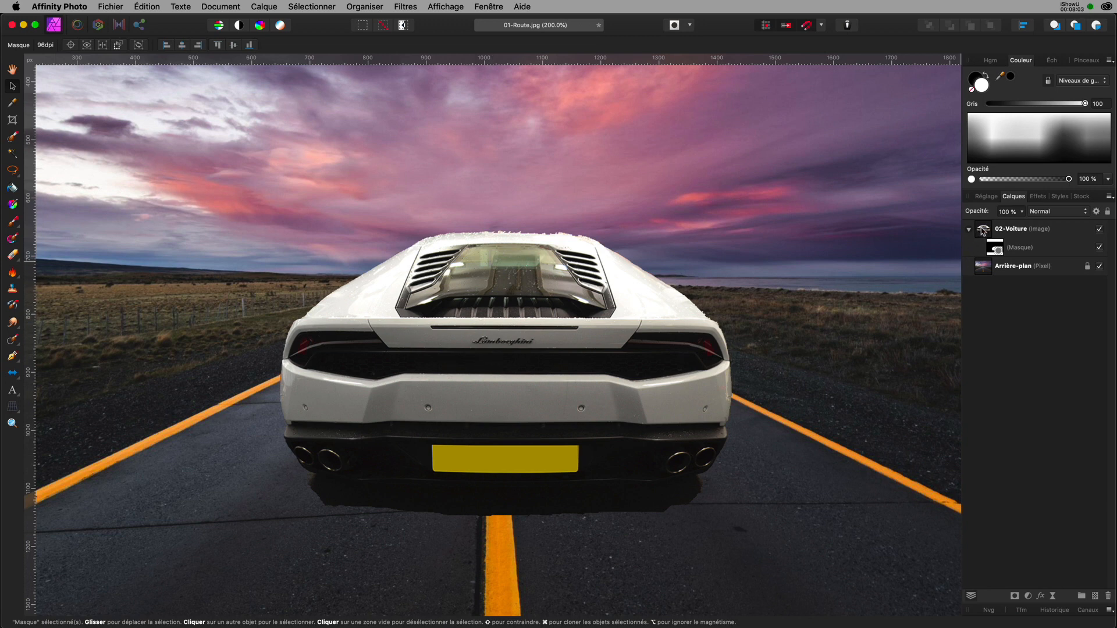
click(982, 231)
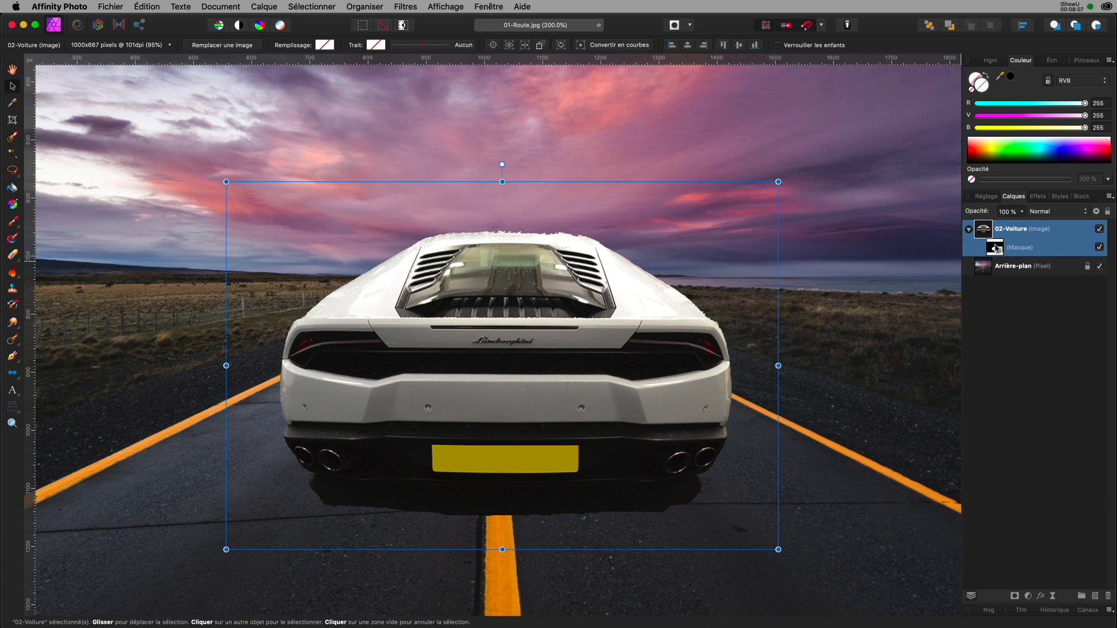
click(983, 232)
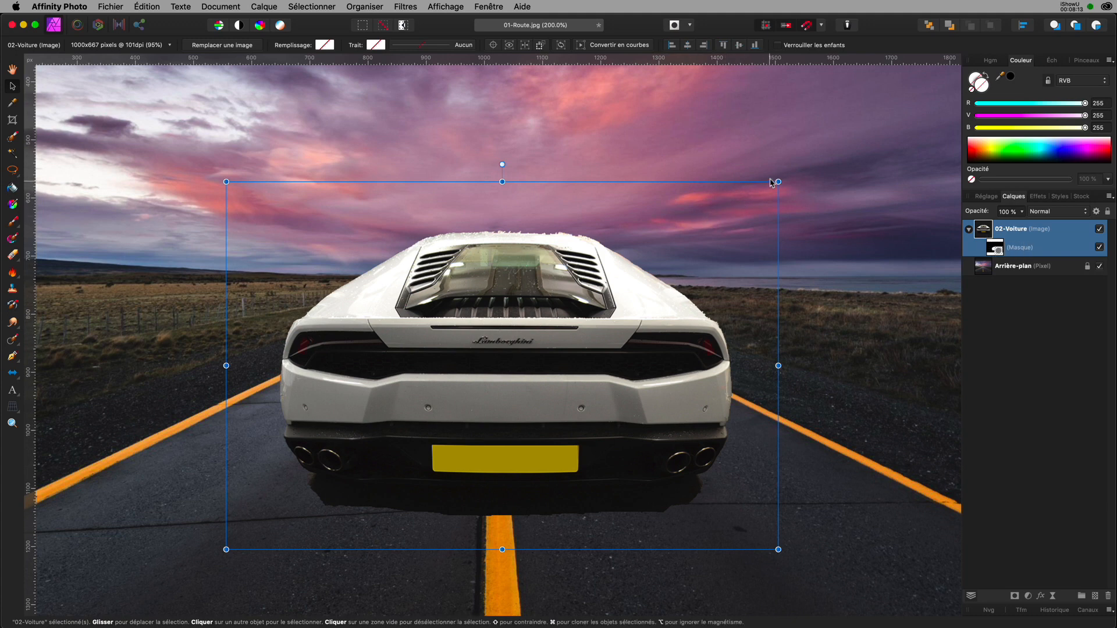
drag(778, 182, 592, 353)
drag(482, 446, 580, 468)
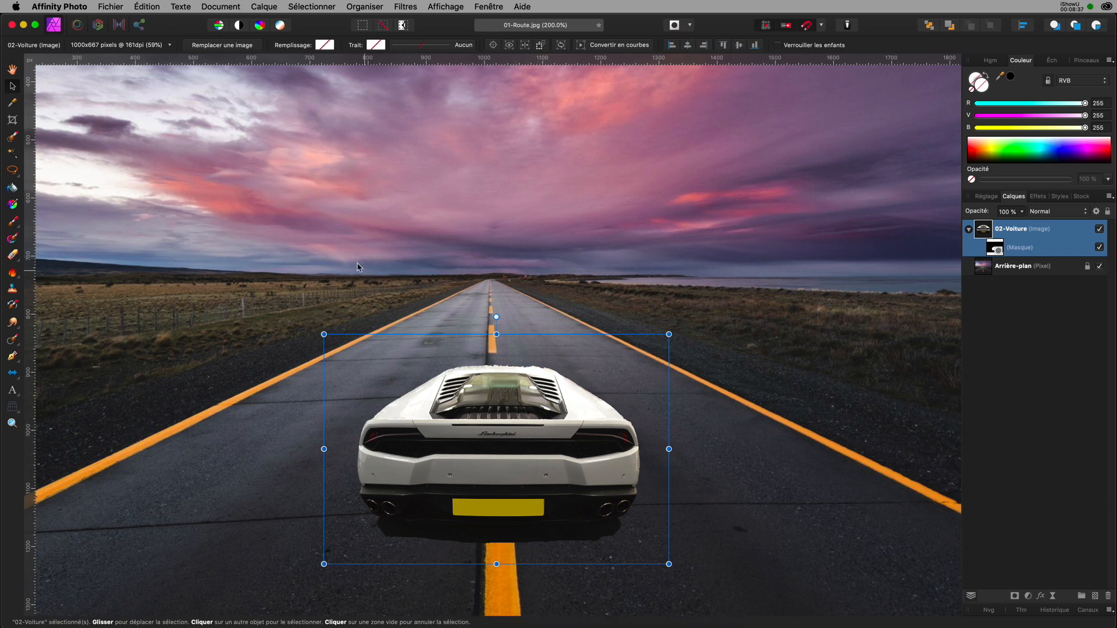
Step: Insert 03-Semi.png at about 26% scale on the road's left lane, ahead of the car
click(117, 8)
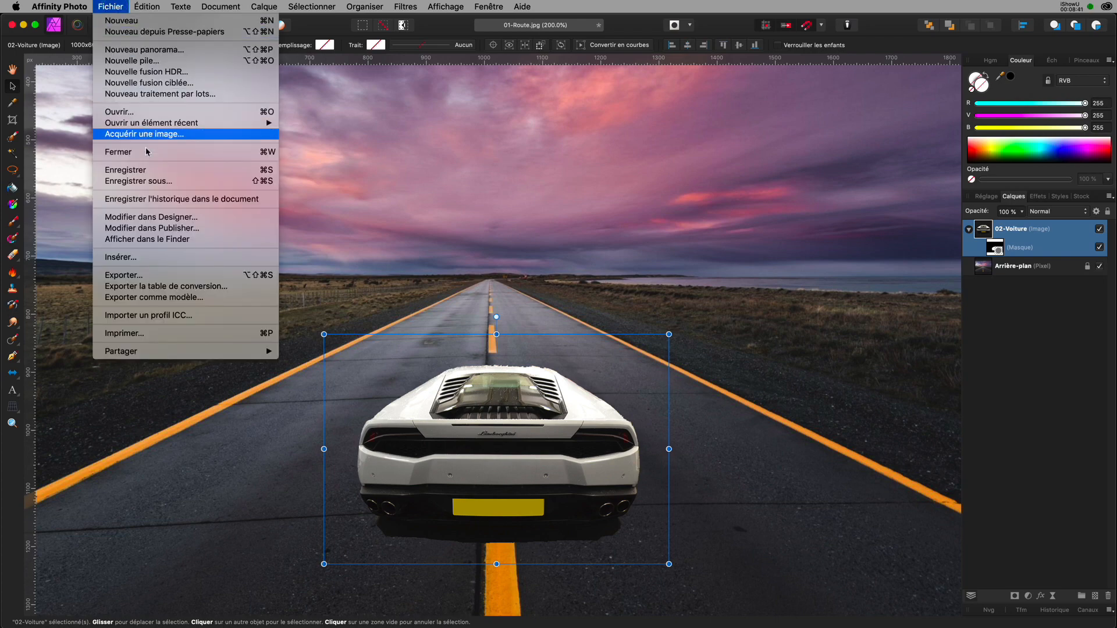
click(137, 259)
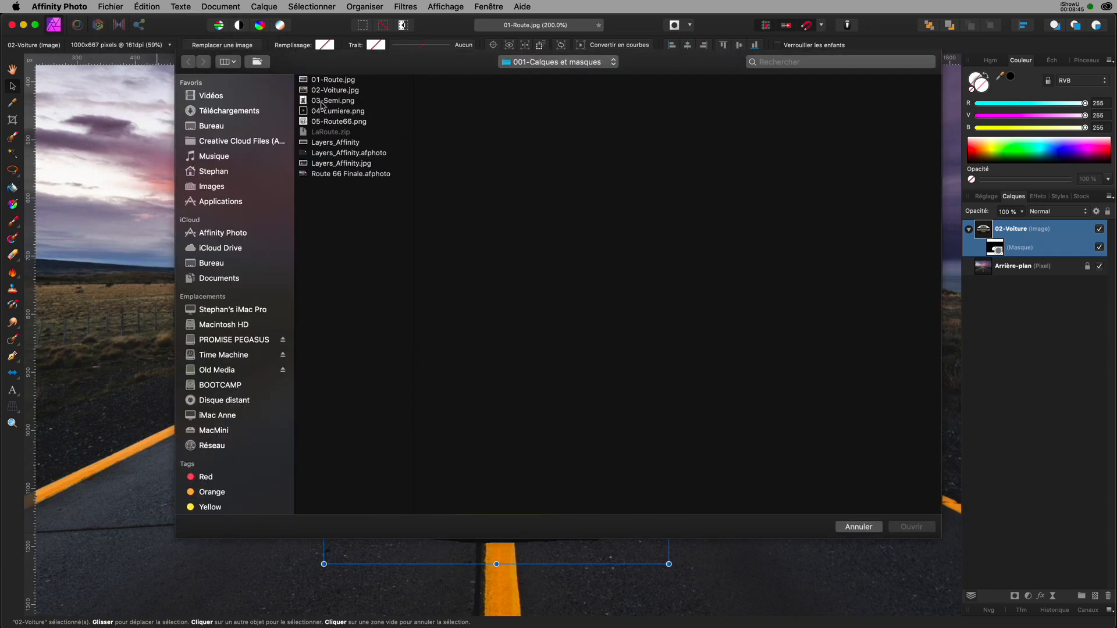
click(324, 101)
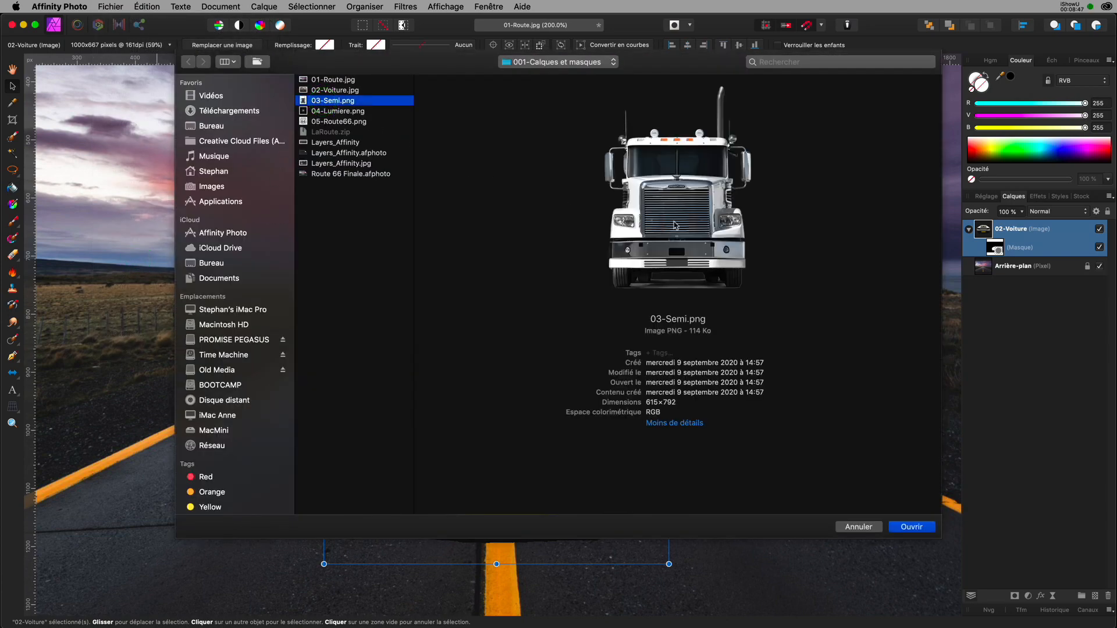
click(903, 527)
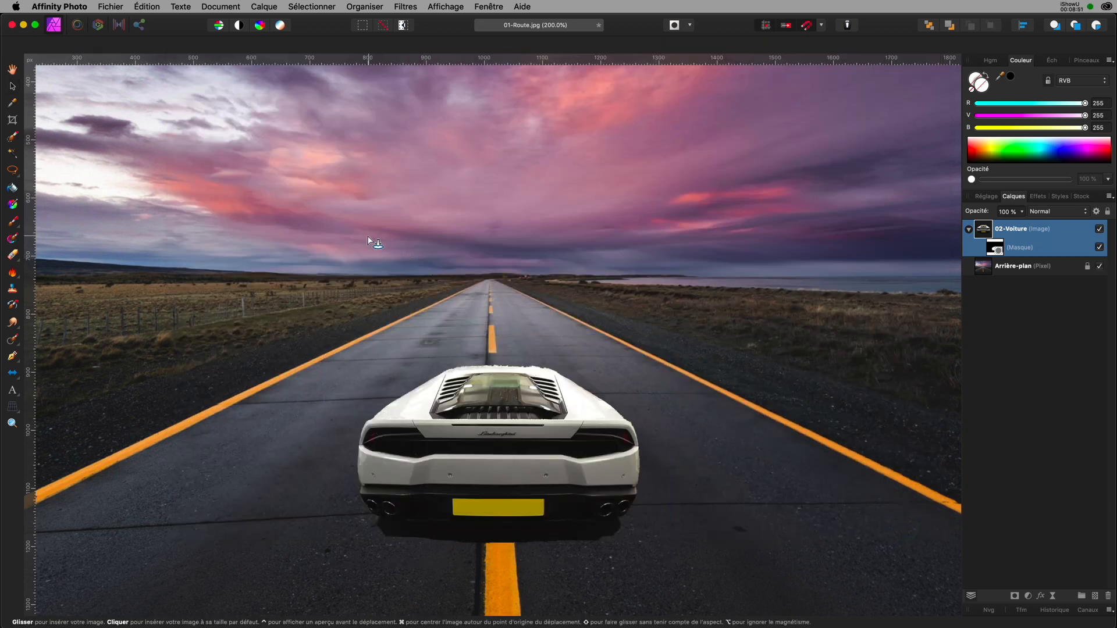
drag(358, 235, 462, 348)
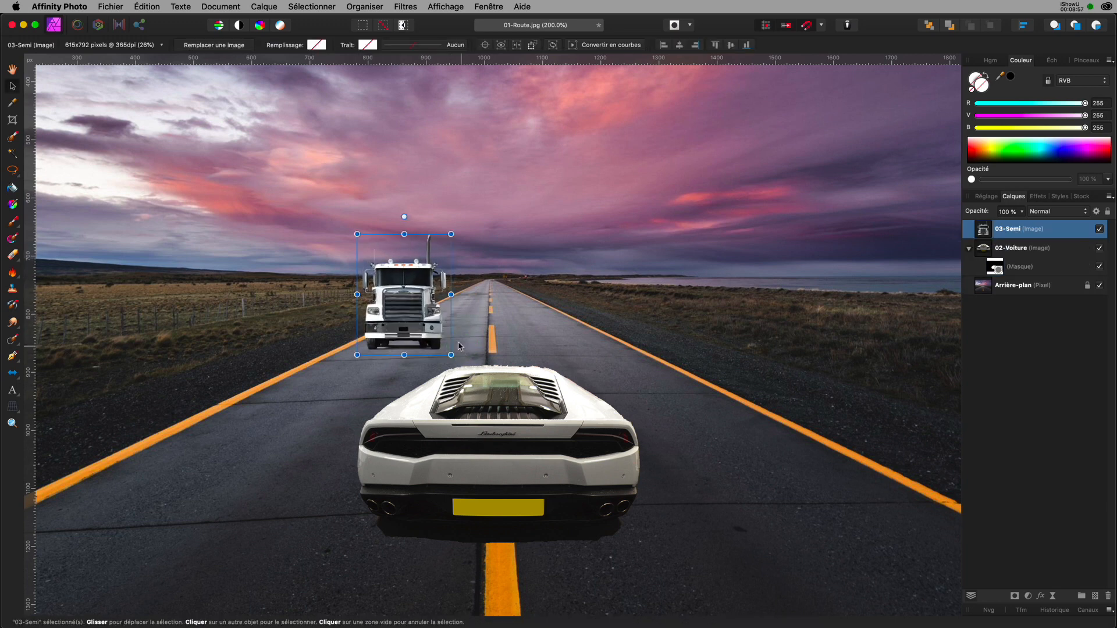
Step: Enlarge the truck to about 30% and position it in the left lane beside the centre line
drag(414, 316, 439, 315)
drag(477, 235, 494, 220)
drag(454, 298, 448, 298)
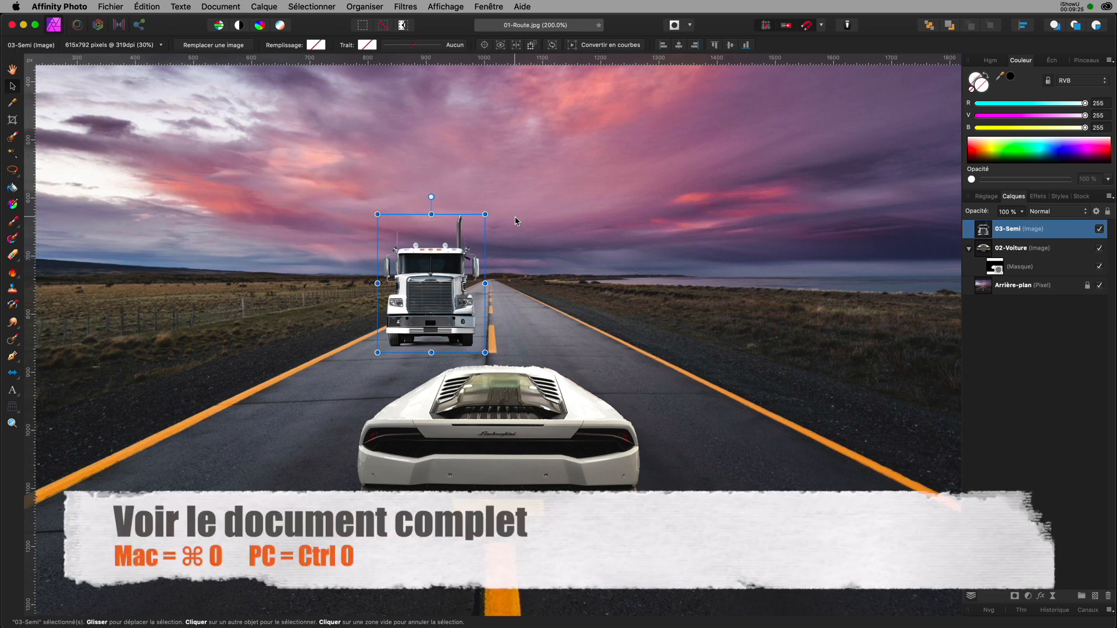
Step: Examine the composite at different magnifications, from the whole document up to a 400% view of the truck
key(super+0)
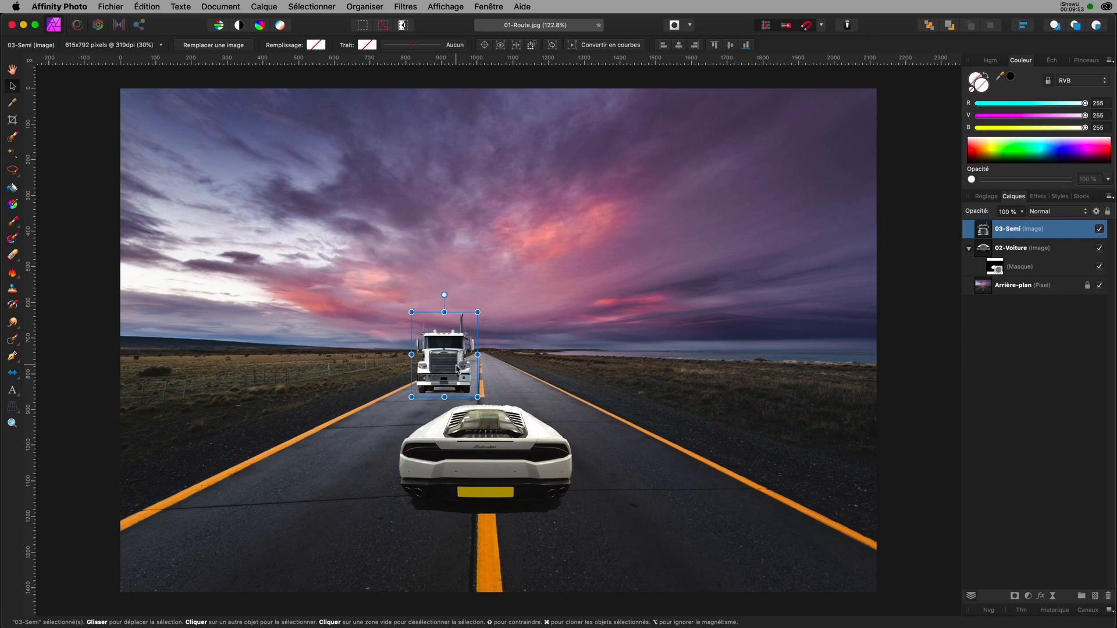
scroll(457, 368, up, 5)
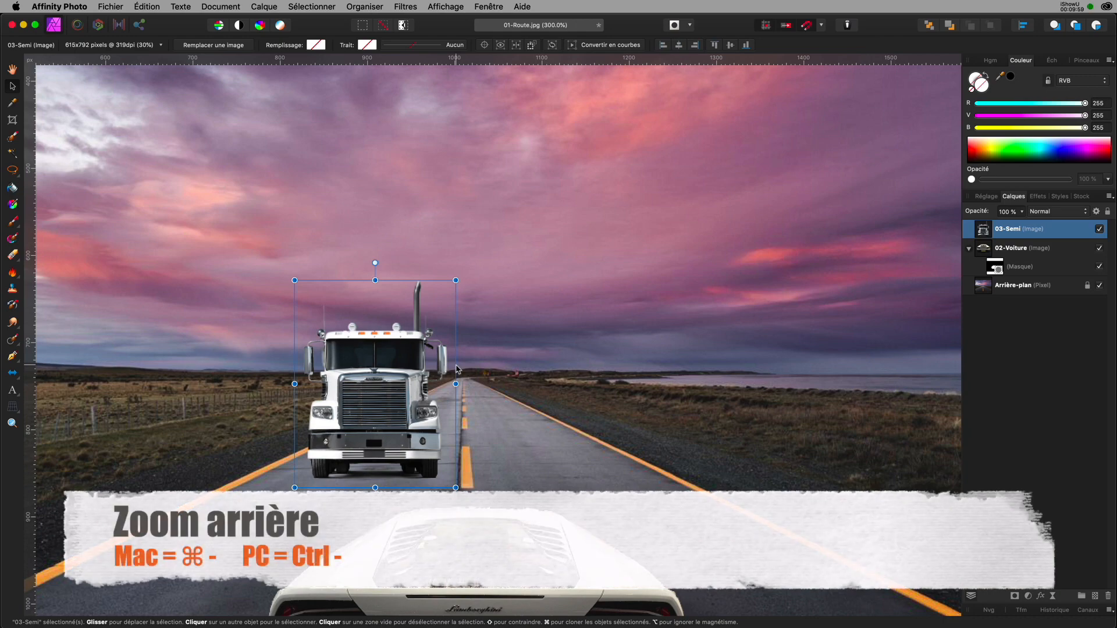
key(super+minus)
key(super+minus)
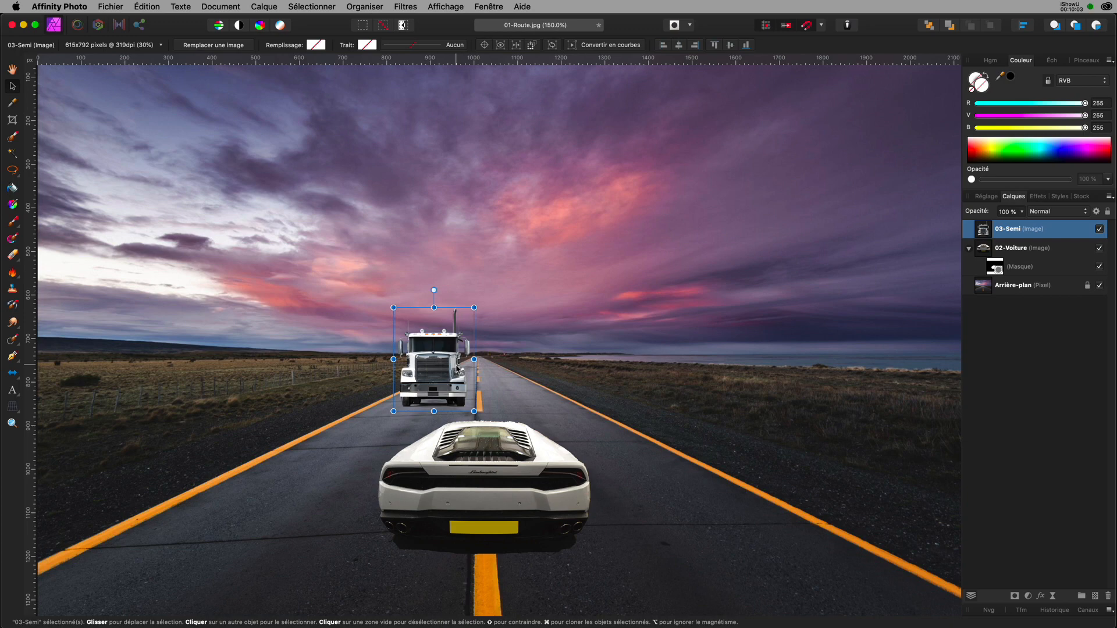
key(super+minus)
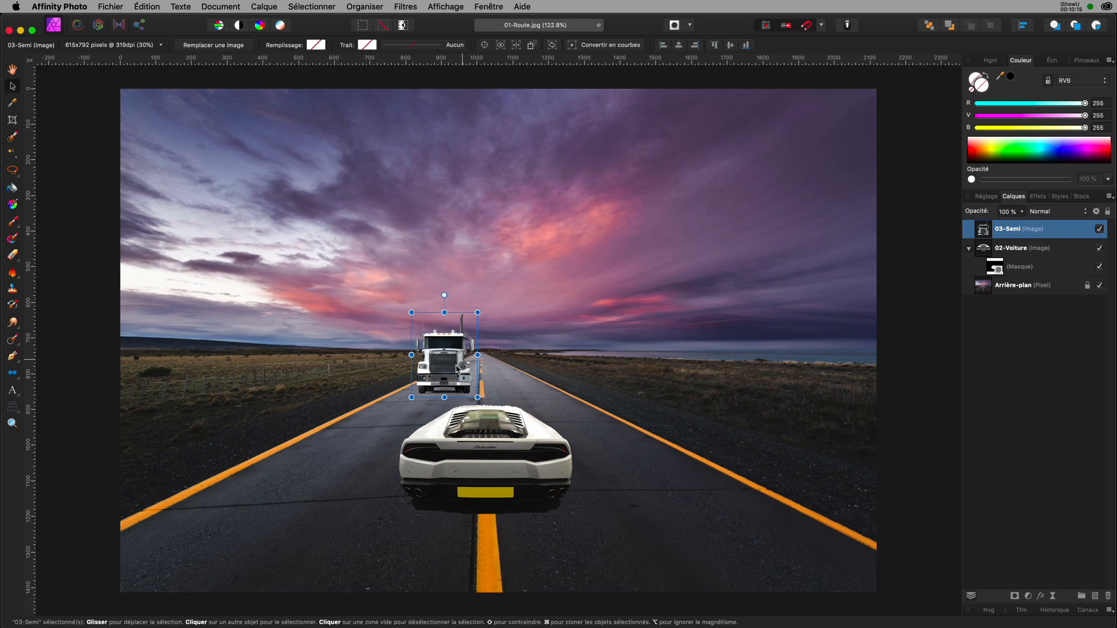
key(super+plus)
key(super+plus)
key(super+plus)
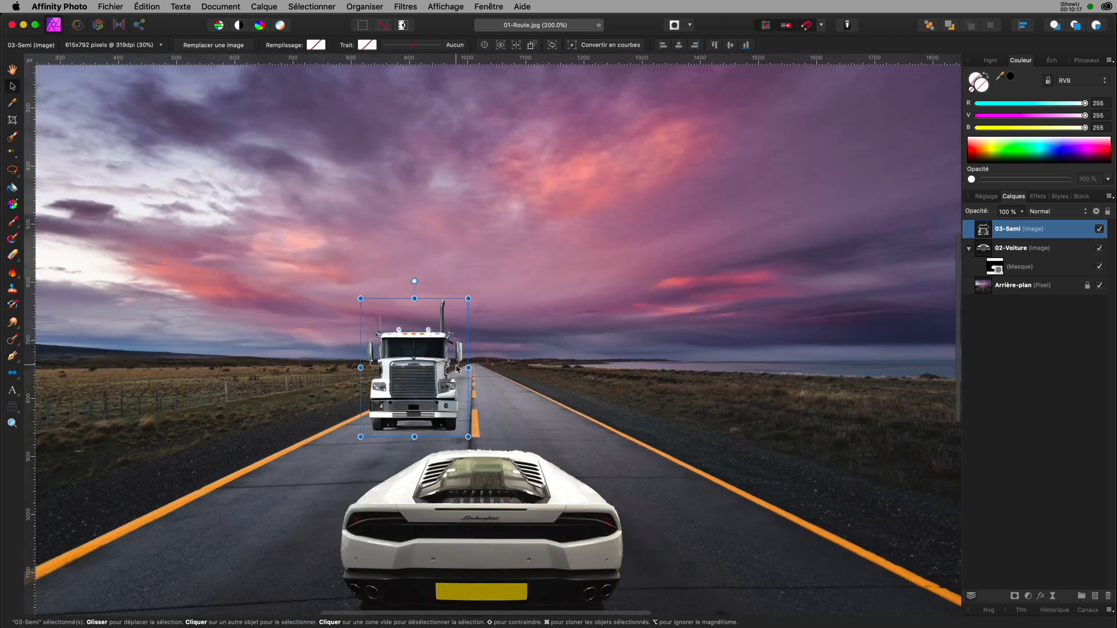
key(super+plus)
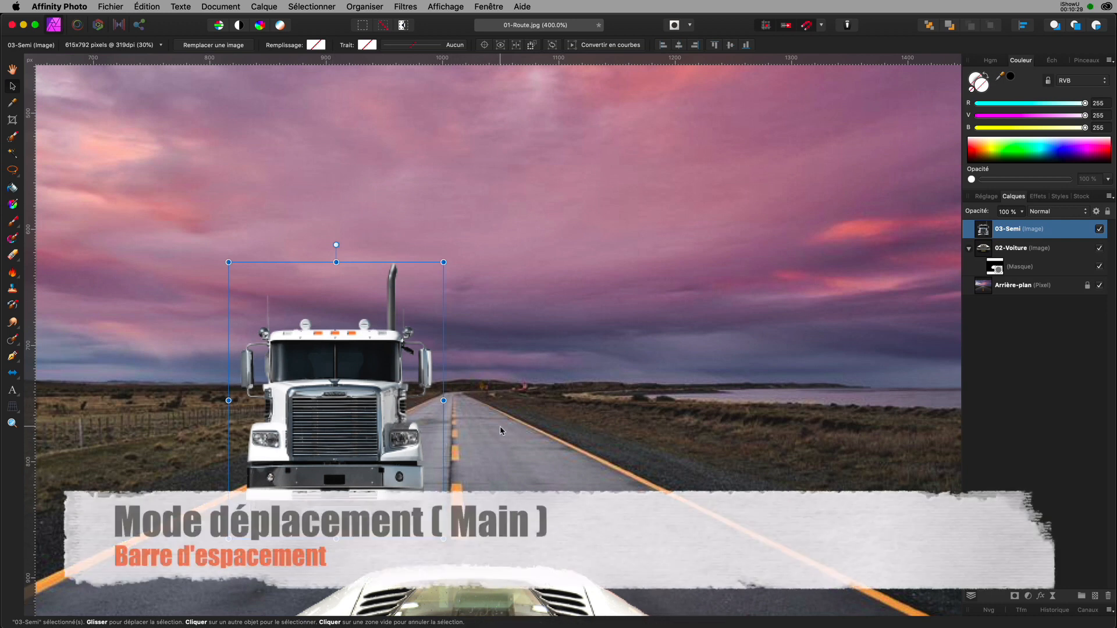
Step: Look over the truck and the car's masked edges at 400%, and return to the whole document view
key(space)
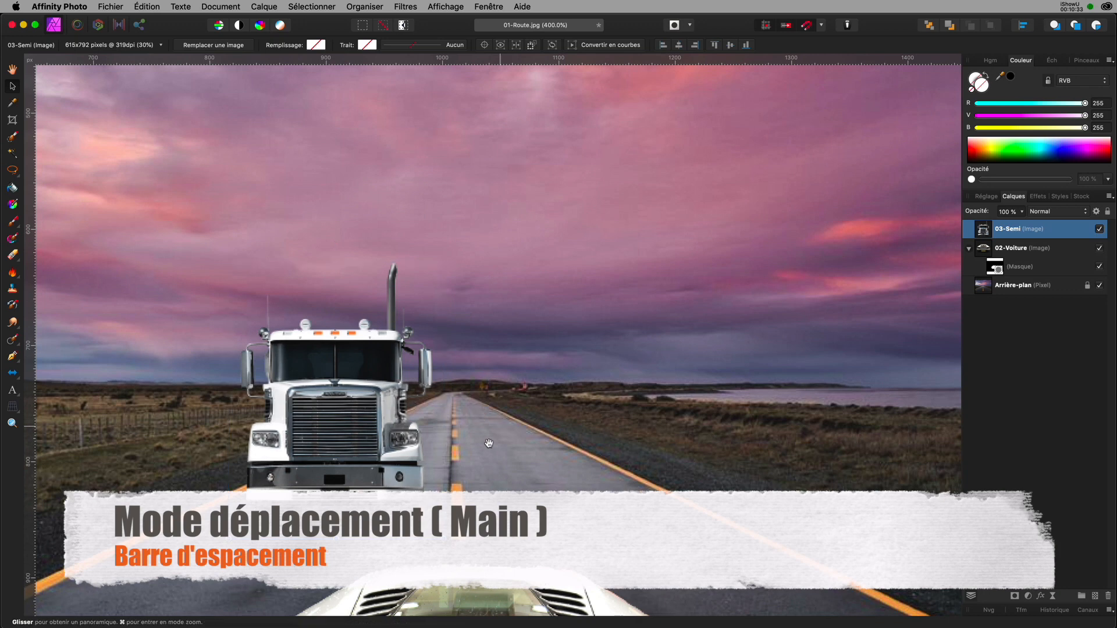
drag(505, 458, 530, 282)
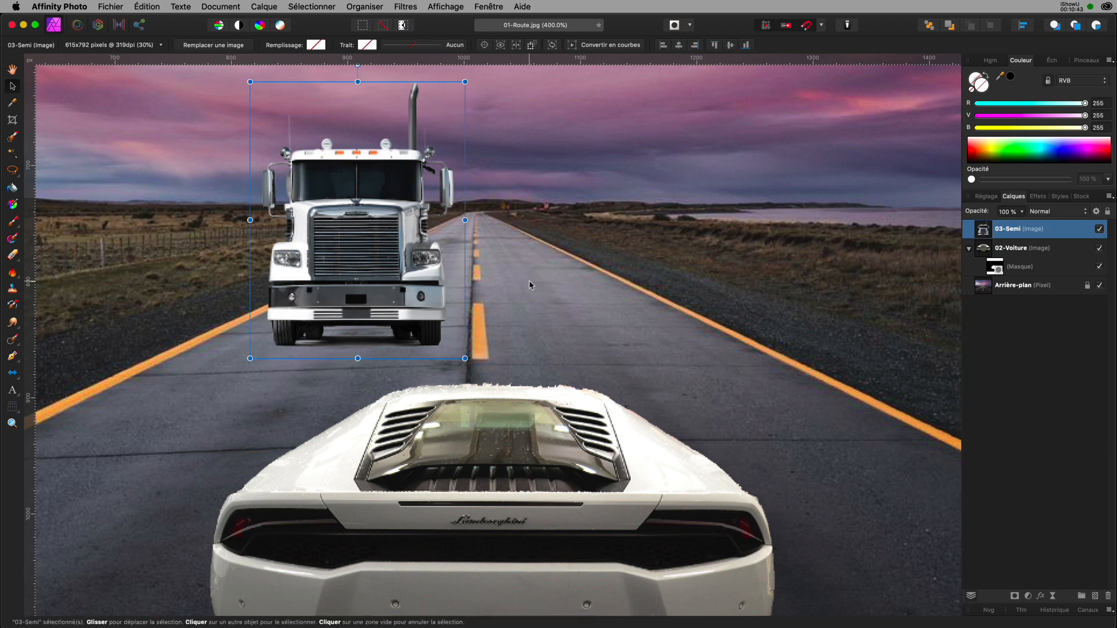
key(space)
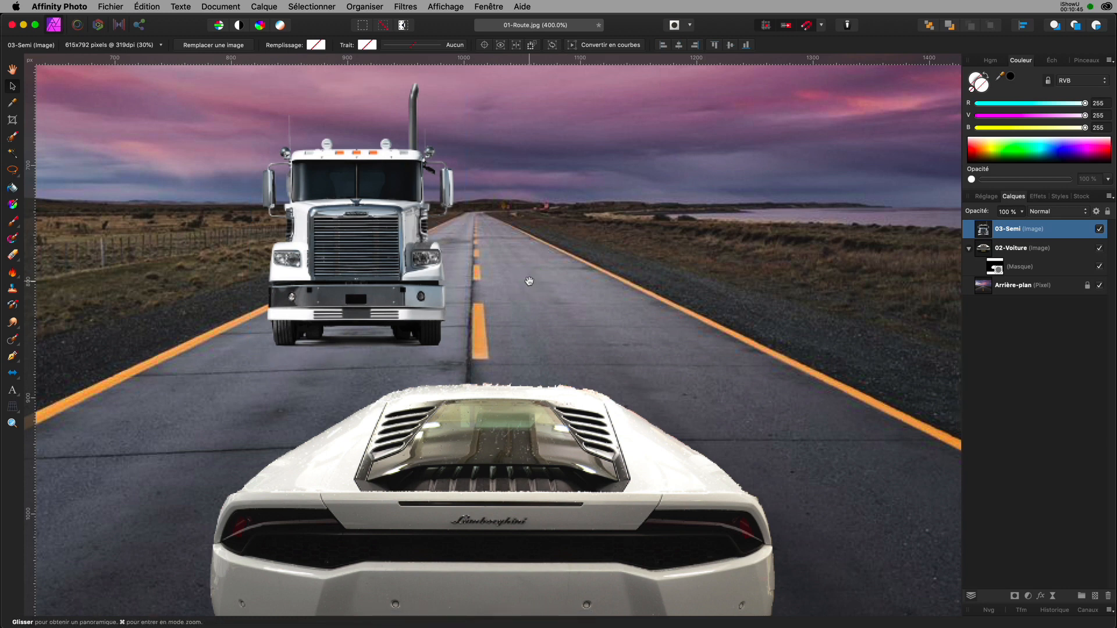
mouse_move(529, 281)
mouse_down()
mouse_move(489, 289)
mouse_move(556, 364)
mouse_move(486, 280)
mouse_move(519, 320)
mouse_move(513, 270)
mouse_up()
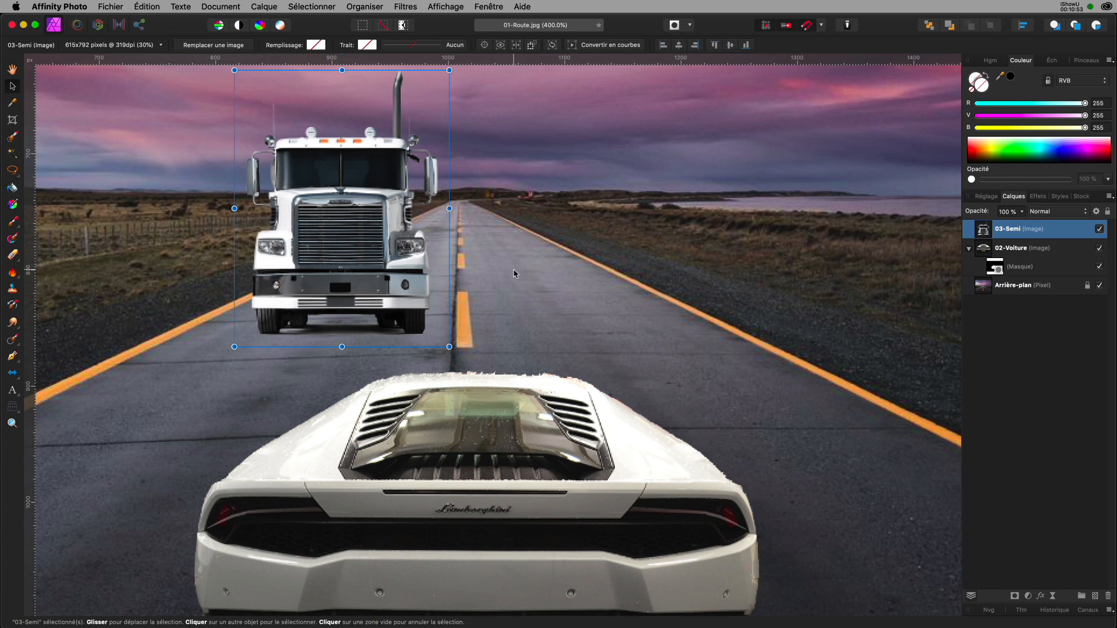
key(space)
drag(504, 385, 498, 449)
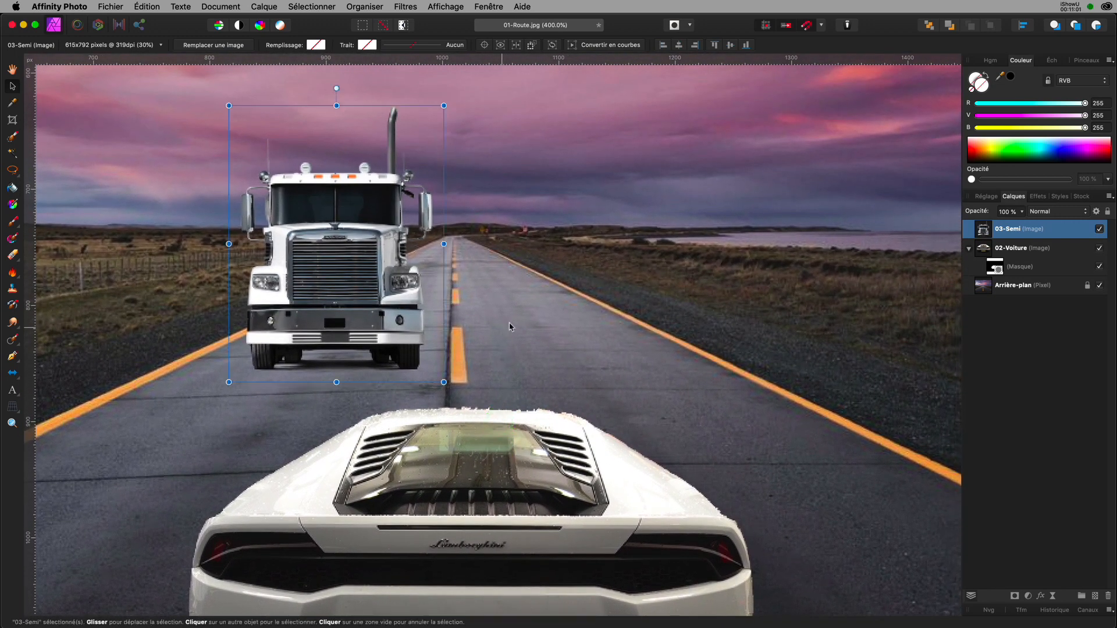
drag(503, 398, 488, 211)
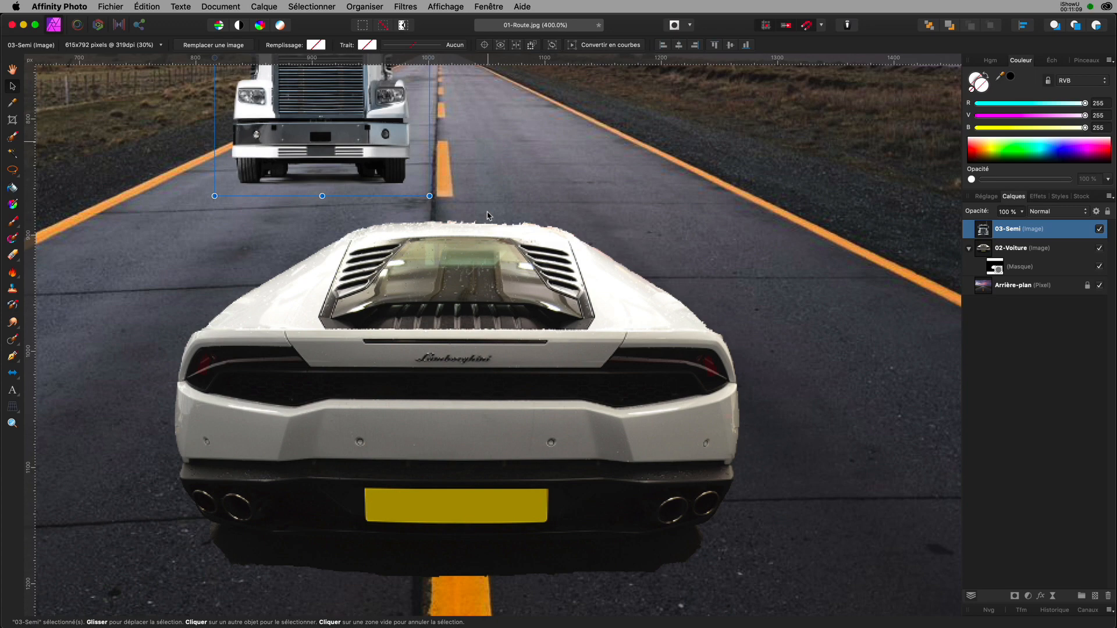
key(super+0)
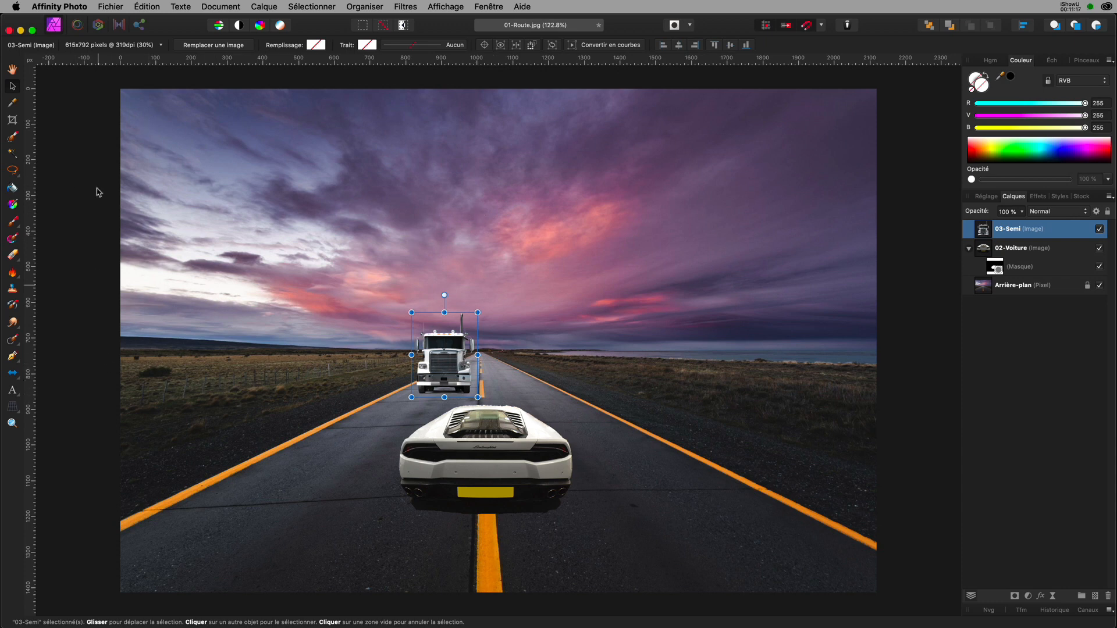
Step: Switch to Photoshop and open 01-Route.jpg from the 001-Calques et masques folder
click(907, 446)
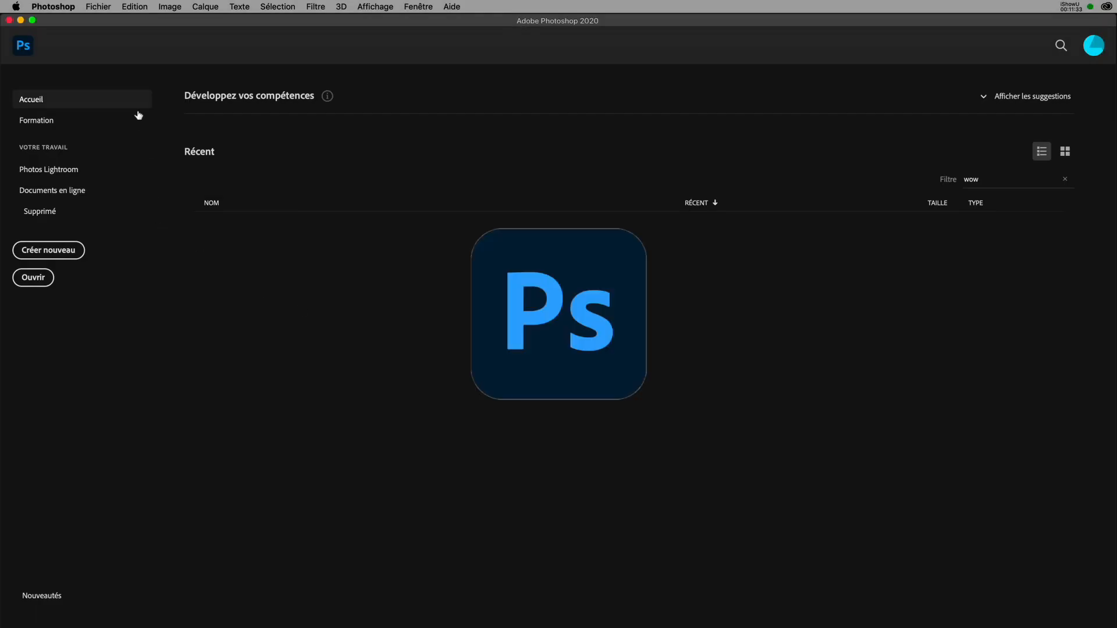
click(96, 7)
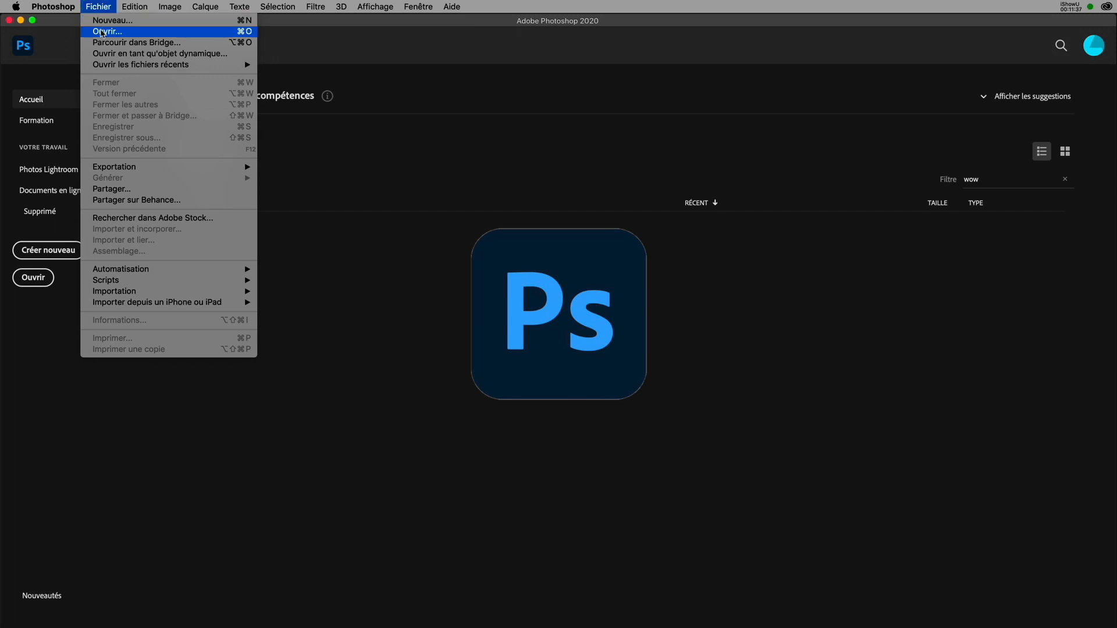
click(101, 32)
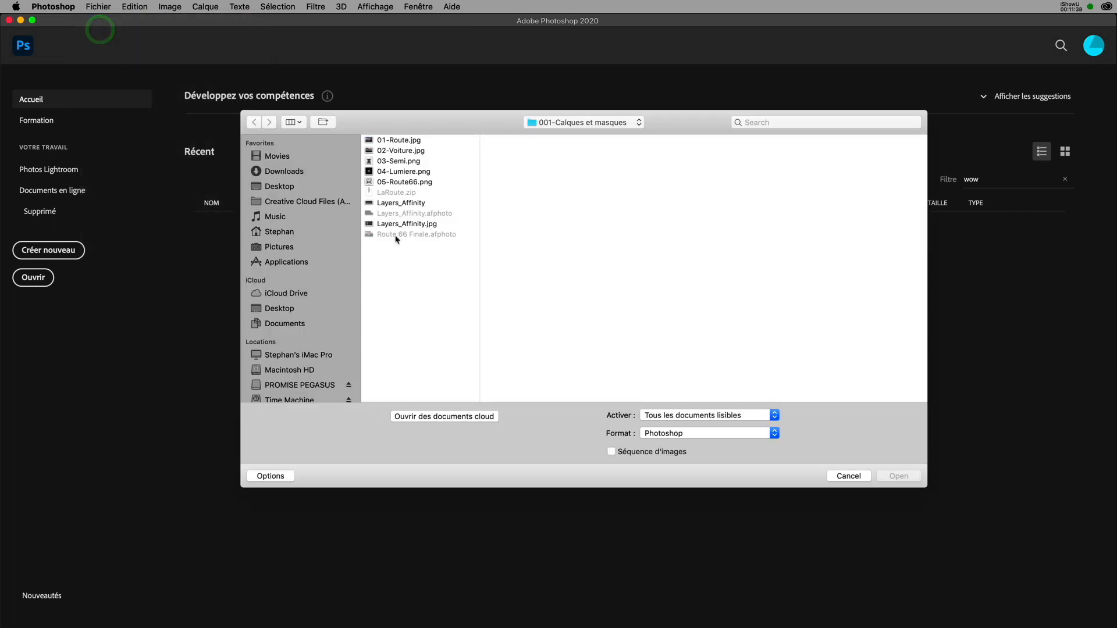
click(399, 140)
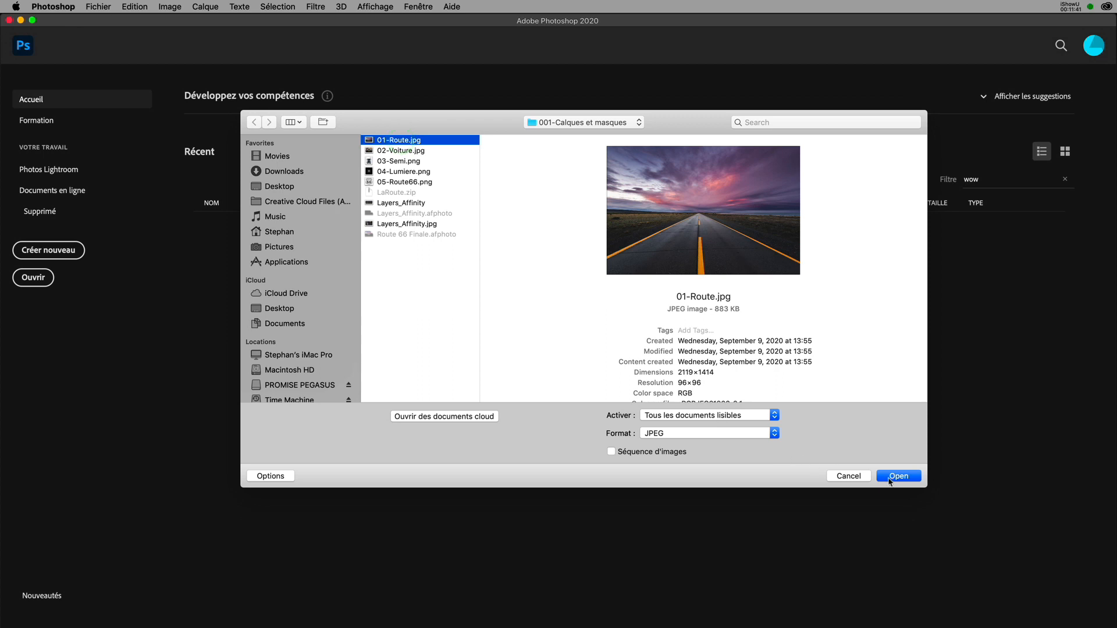
click(893, 477)
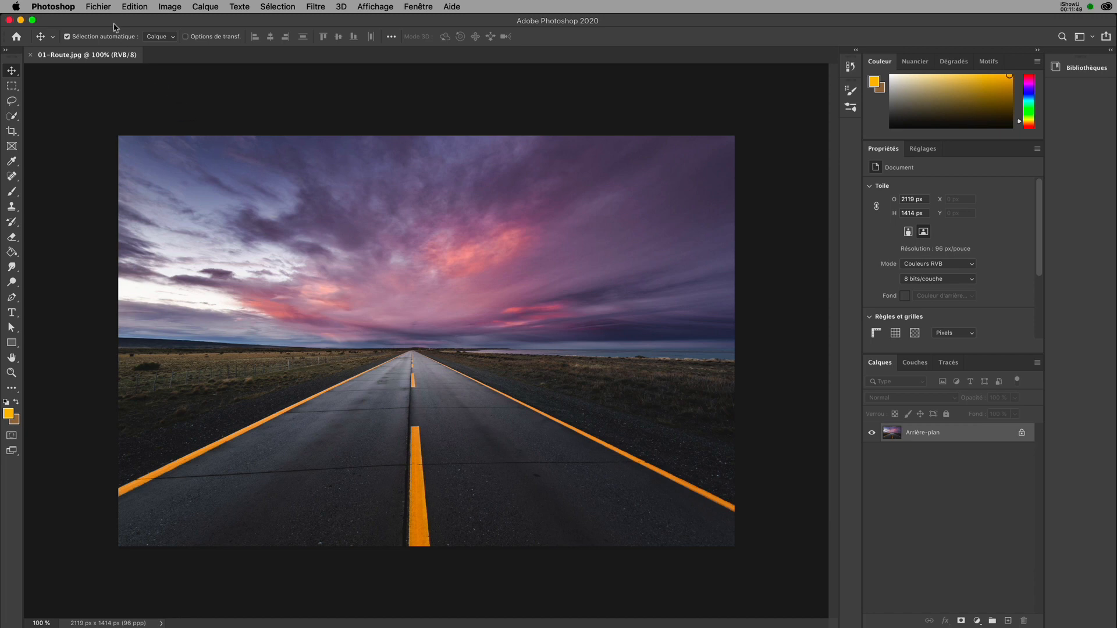
Step: Import 02-Voiture.jpg as an embedded image into the road document
click(98, 7)
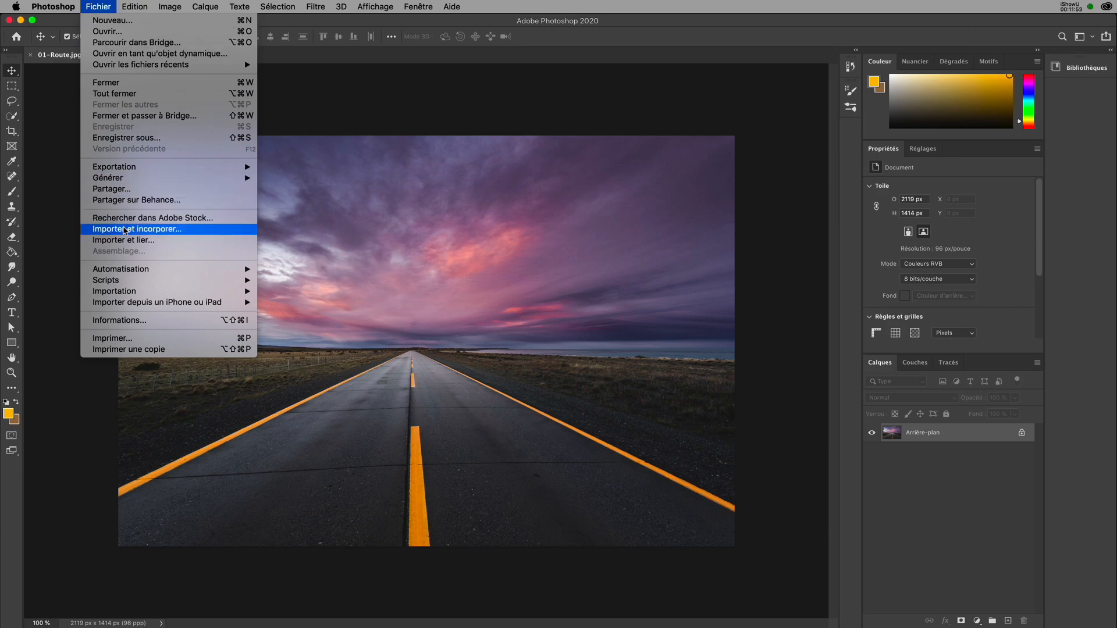
click(125, 230)
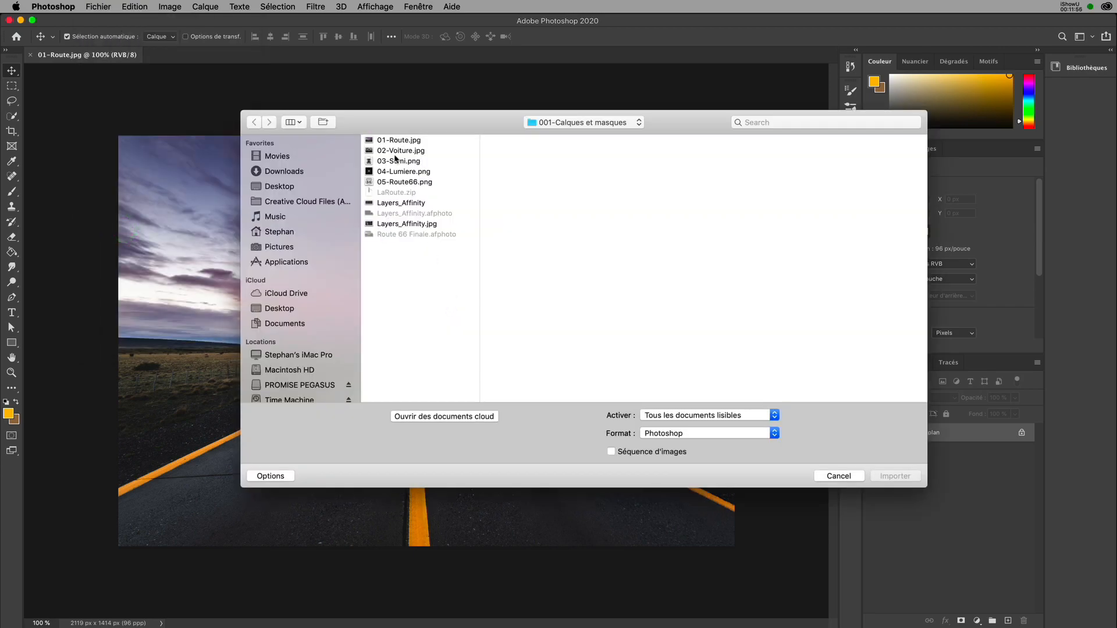
click(393, 151)
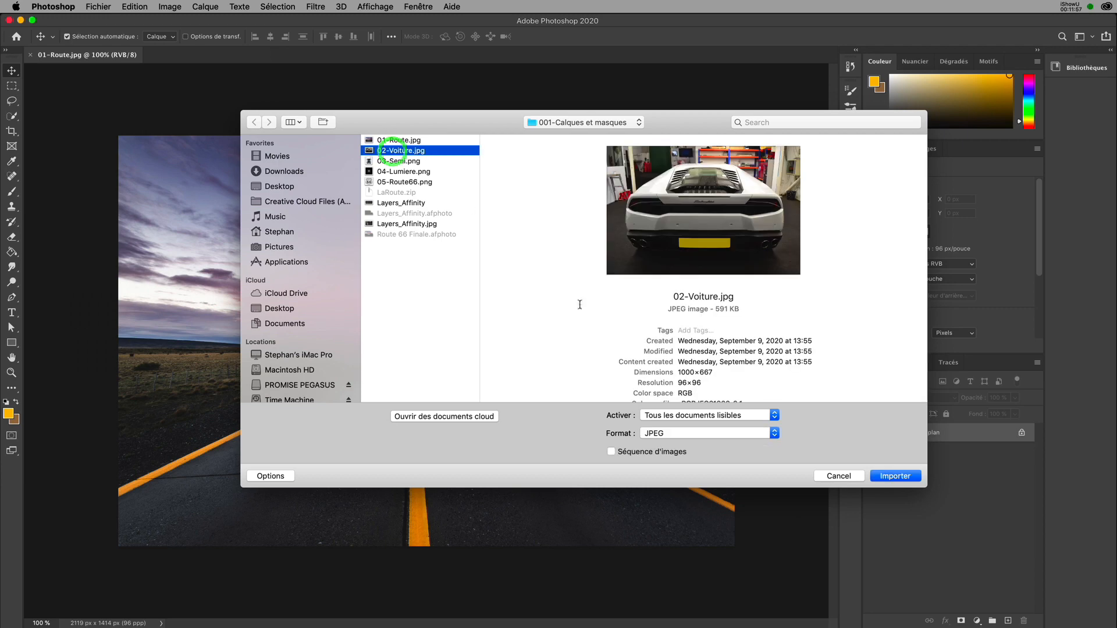
click(889, 476)
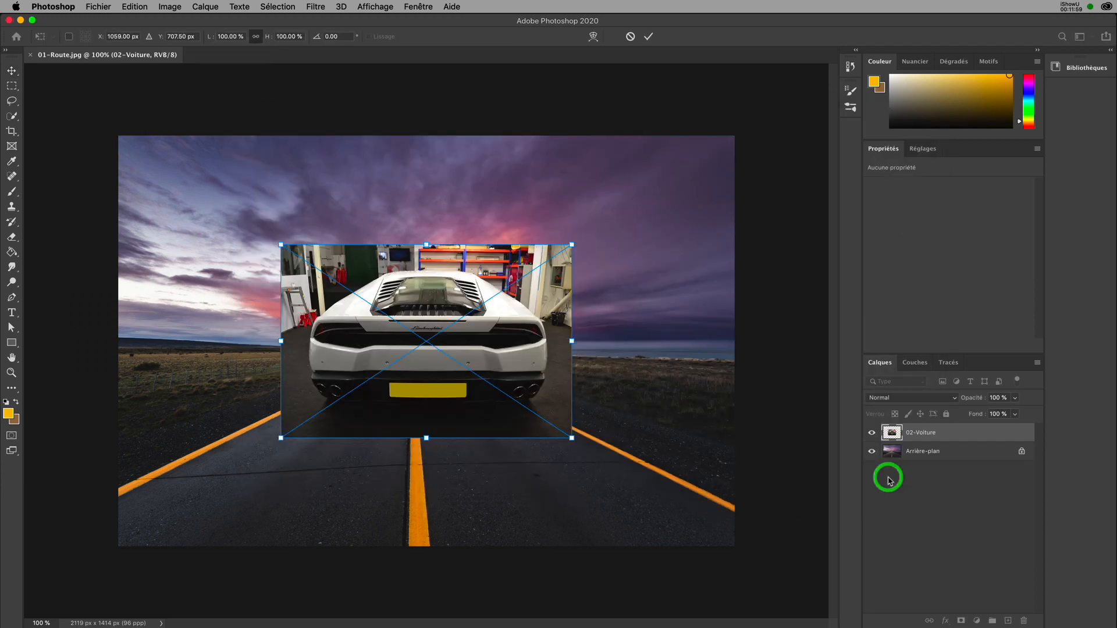
Step: Position the imported car photo lower over the road, centred at about X 1017, Y 923 px, and commit the placement
drag(439, 384, 429, 447)
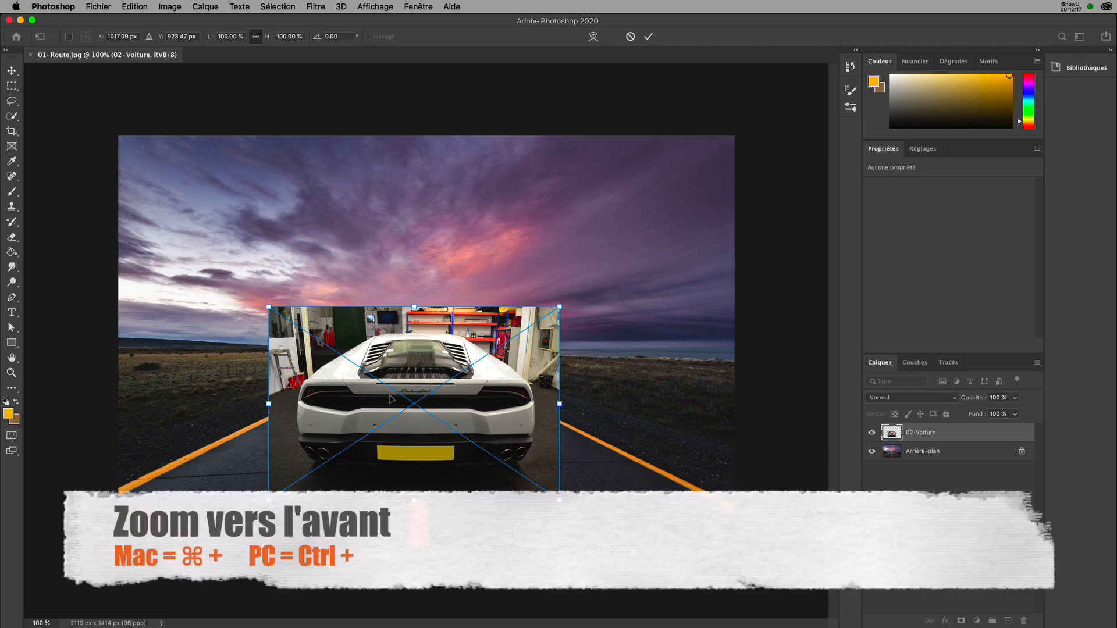
key(super+plus)
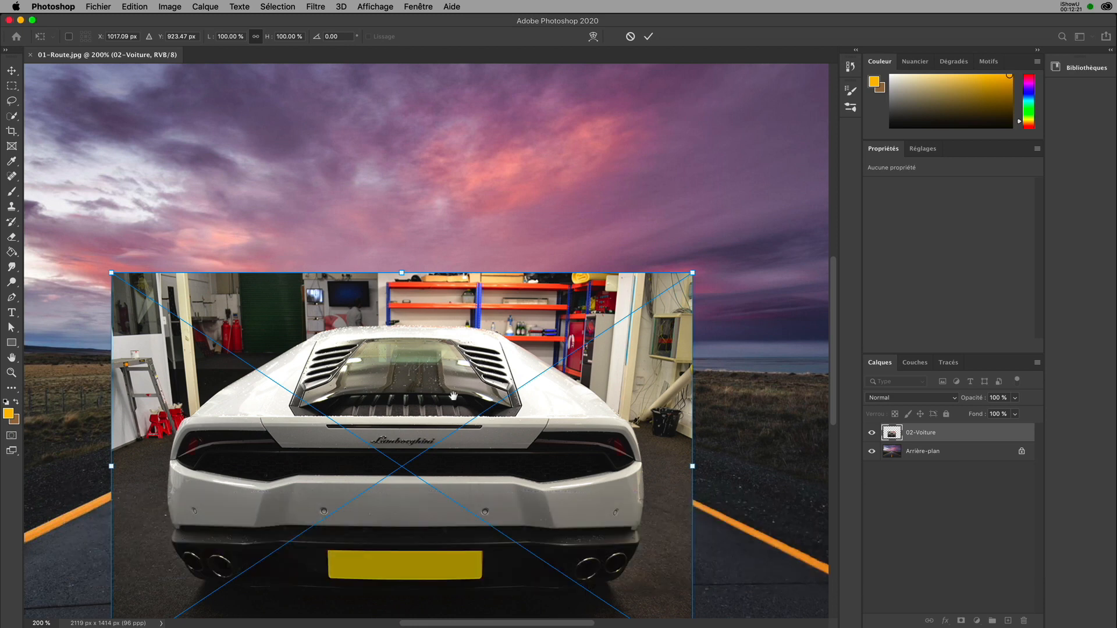
drag(424, 472, 448, 357)
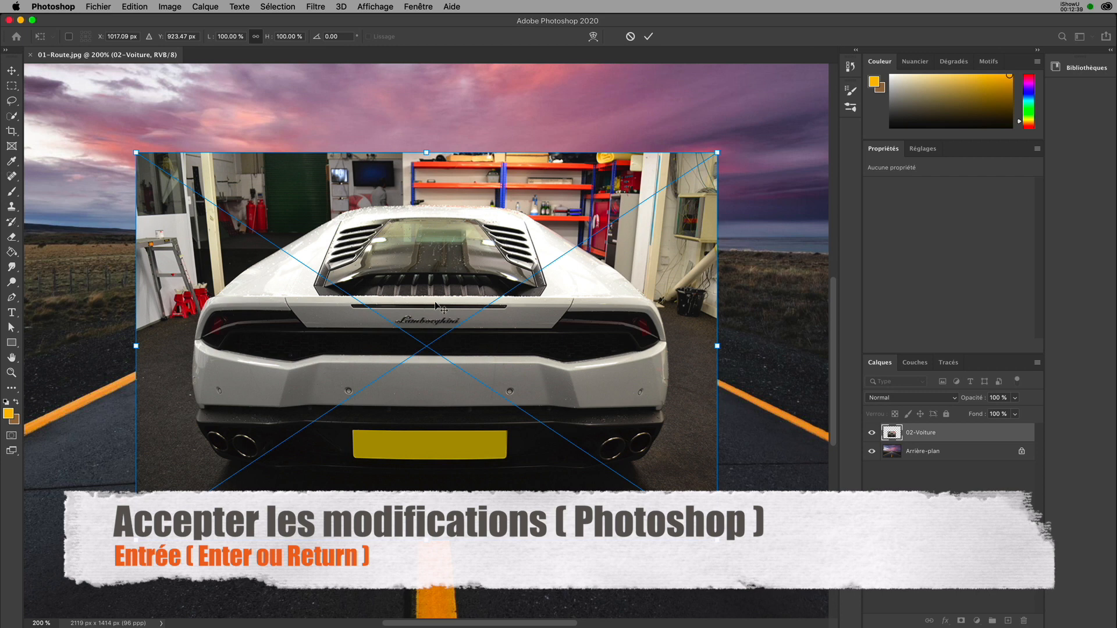
key(Return)
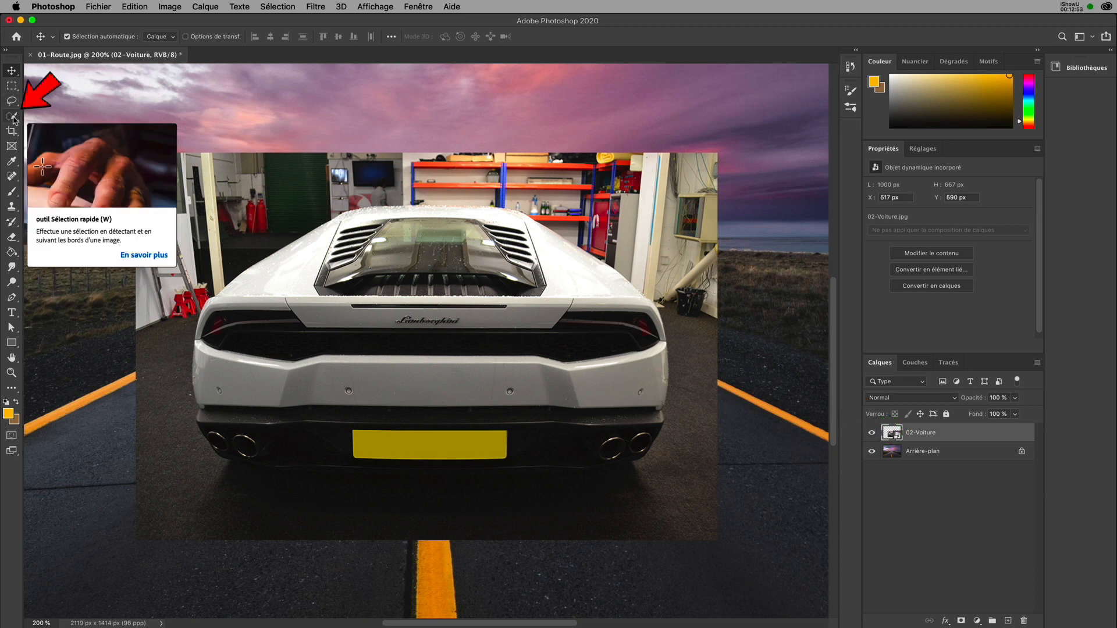
Step: Select the car with the Quick Selection tool and subtract the surrounding garage floor and back-wall shelving from the selection
click(13, 117)
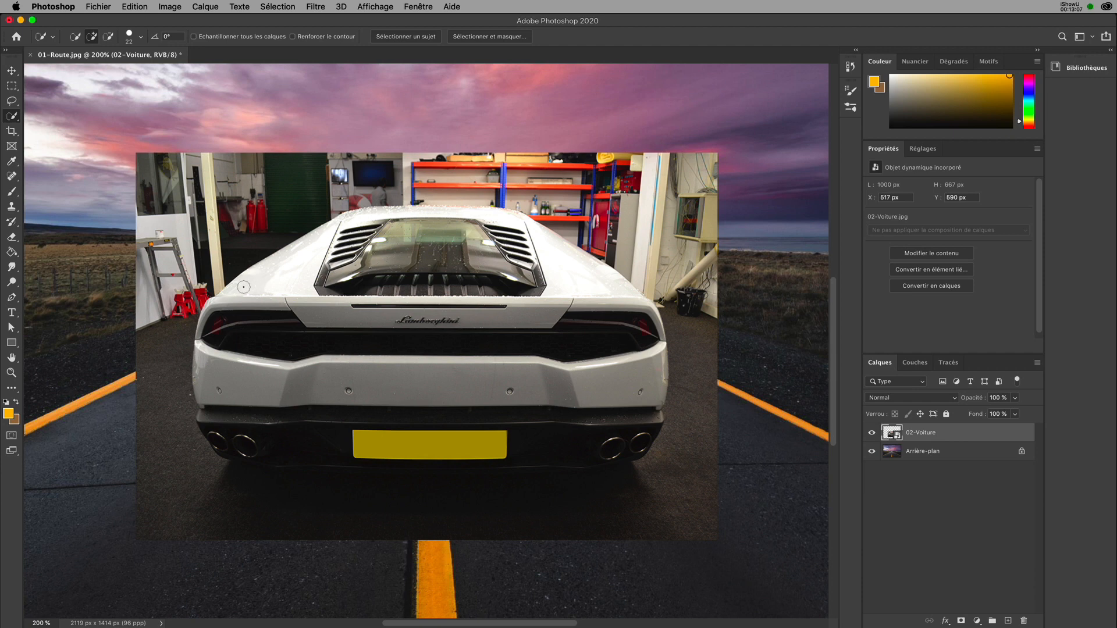
mouse_move(243, 285)
mouse_down()
mouse_move(349, 224)
mouse_move(426, 218)
mouse_move(541, 245)
mouse_move(577, 300)
mouse_move(509, 243)
mouse_move(359, 246)
mouse_move(297, 304)
mouse_move(388, 314)
mouse_move(255, 321)
mouse_move(209, 357)
mouse_move(209, 412)
mouse_move(241, 444)
mouse_move(302, 442)
mouse_move(287, 399)
mouse_move(296, 364)
mouse_move(320, 367)
mouse_move(355, 399)
mouse_move(394, 406)
mouse_move(367, 431)
mouse_move(426, 446)
mouse_move(543, 440)
mouse_move(610, 374)
mouse_move(620, 332)
mouse_move(640, 319)
mouse_move(617, 314)
mouse_up()
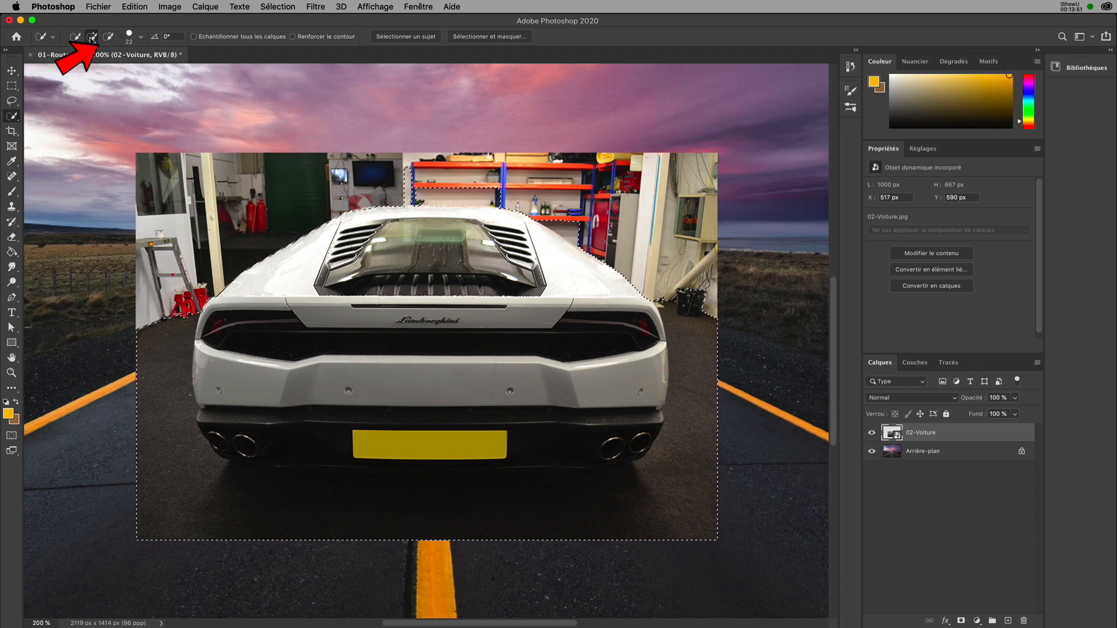
click(109, 37)
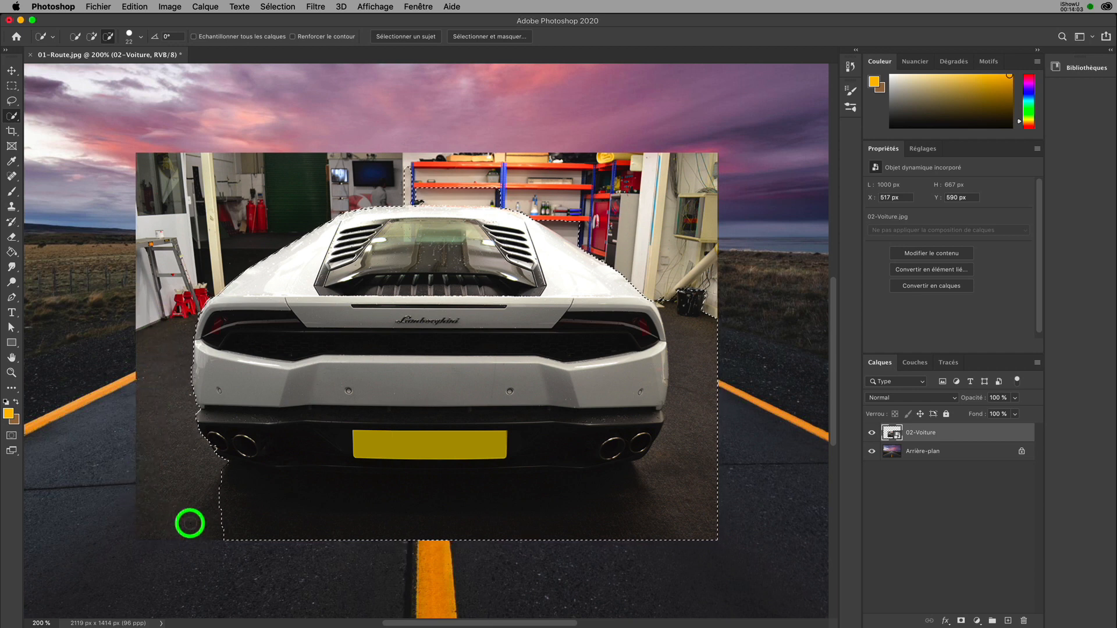
mouse_move(268, 530)
mouse_down()
mouse_move(532, 541)
mouse_move(711, 522)
mouse_move(716, 535)
mouse_move(708, 312)
mouse_up()
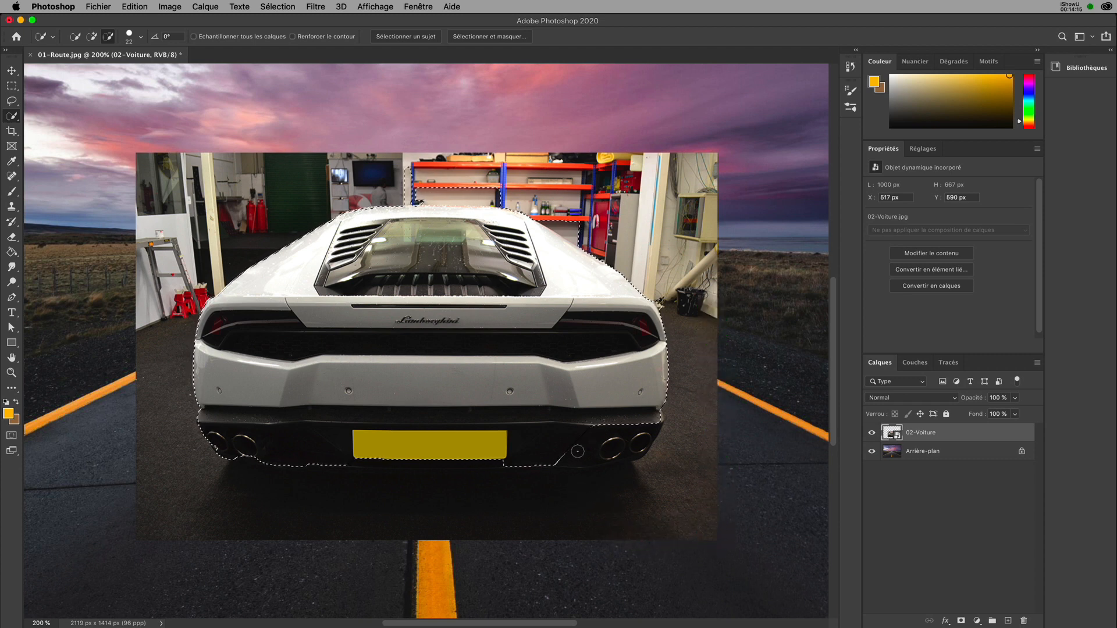
drag(280, 500, 640, 460)
drag(409, 192, 434, 182)
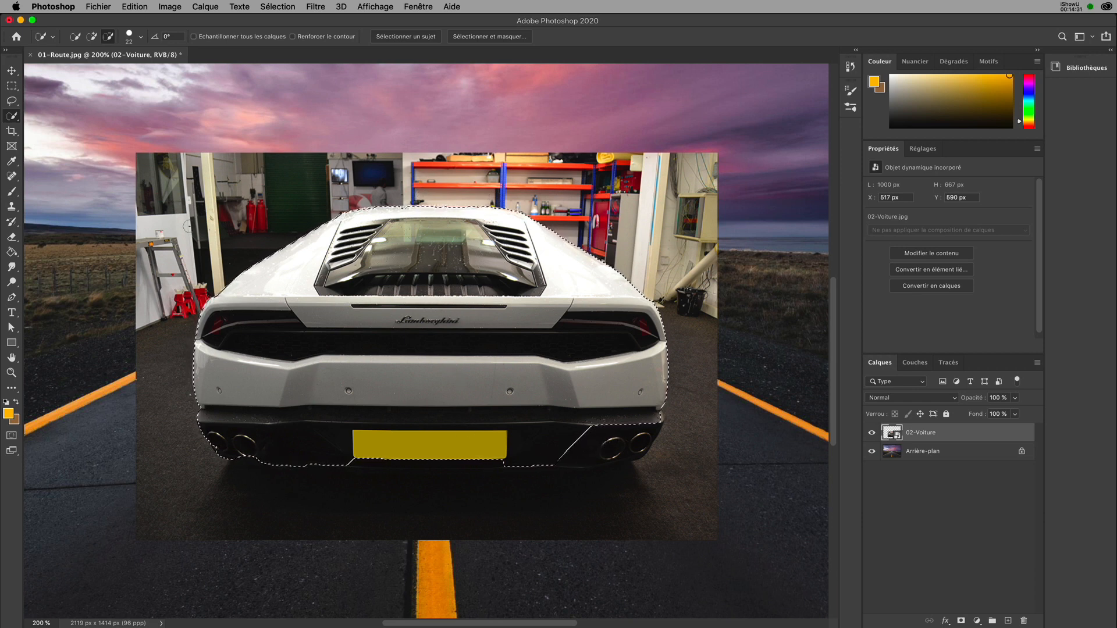
Step: Add the lower bumper and the shadow under the car to the selection, and turn it into a mask on 02-Voiture
click(93, 39)
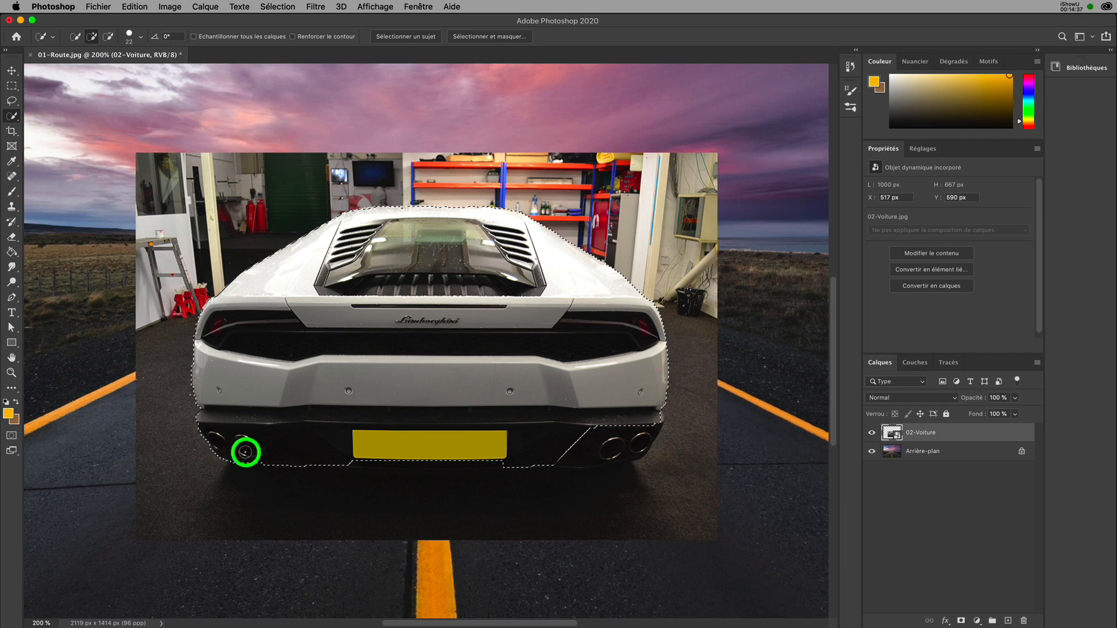
mouse_move(264, 466)
mouse_down()
mouse_move(476, 484)
mouse_move(577, 475)
mouse_up()
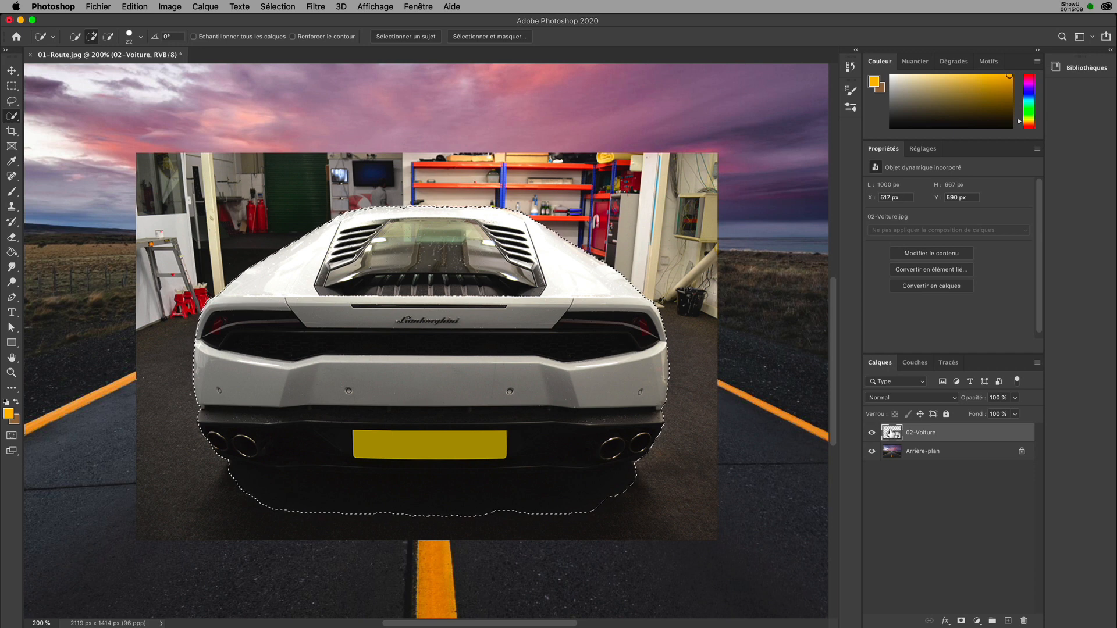
click(962, 621)
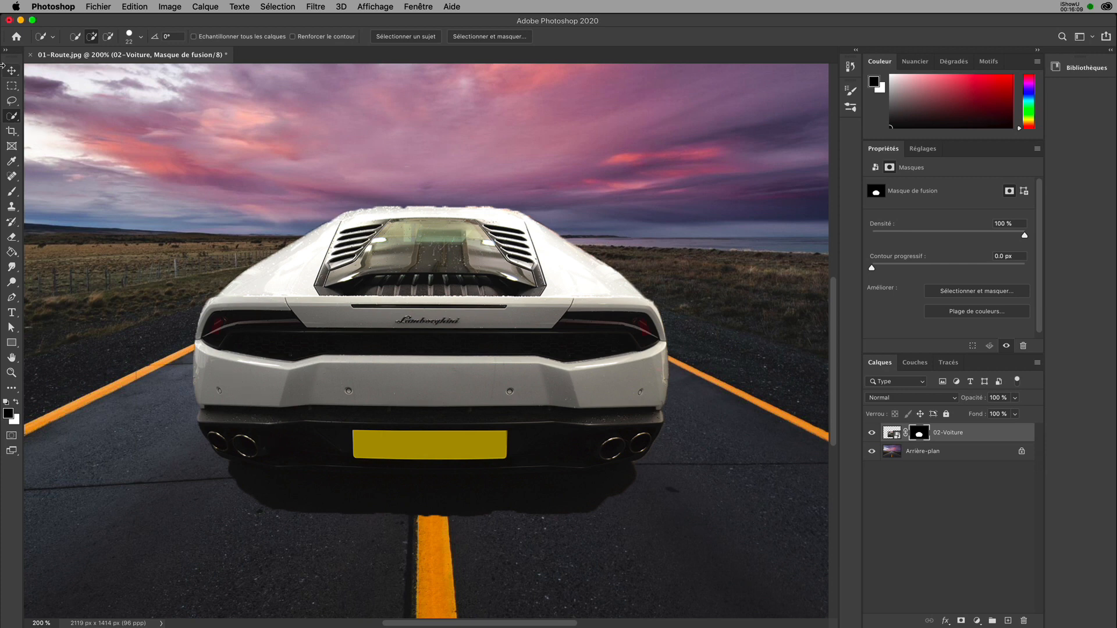
Step: Target the image of the 02-Voiture layer instead of its mask and move the masked car down the road to about Y 674 px
click(12, 69)
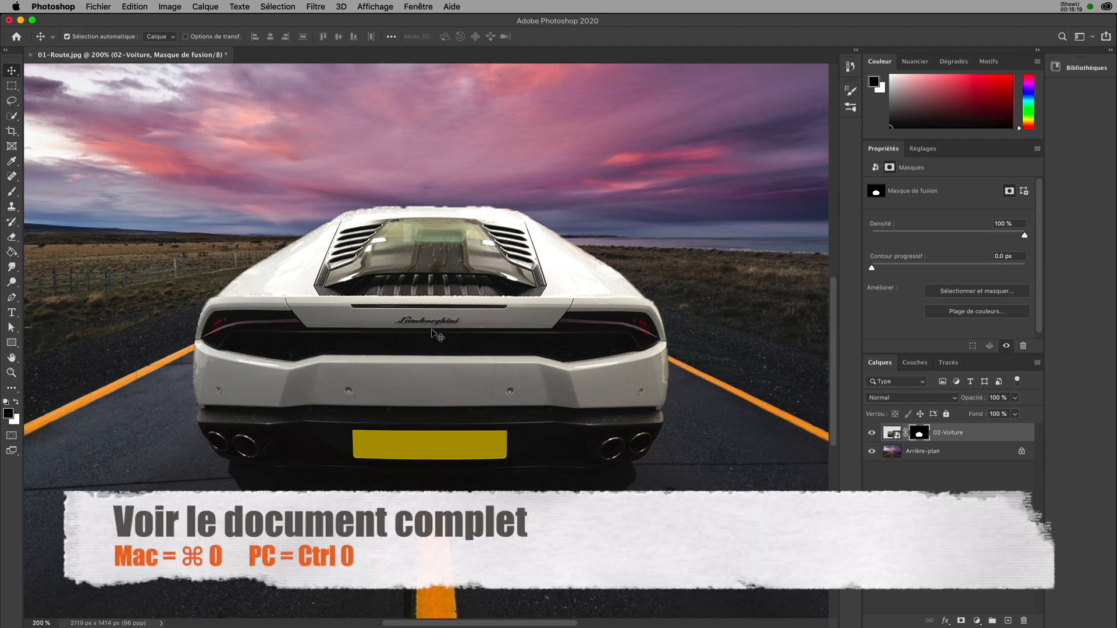
key(super+0)
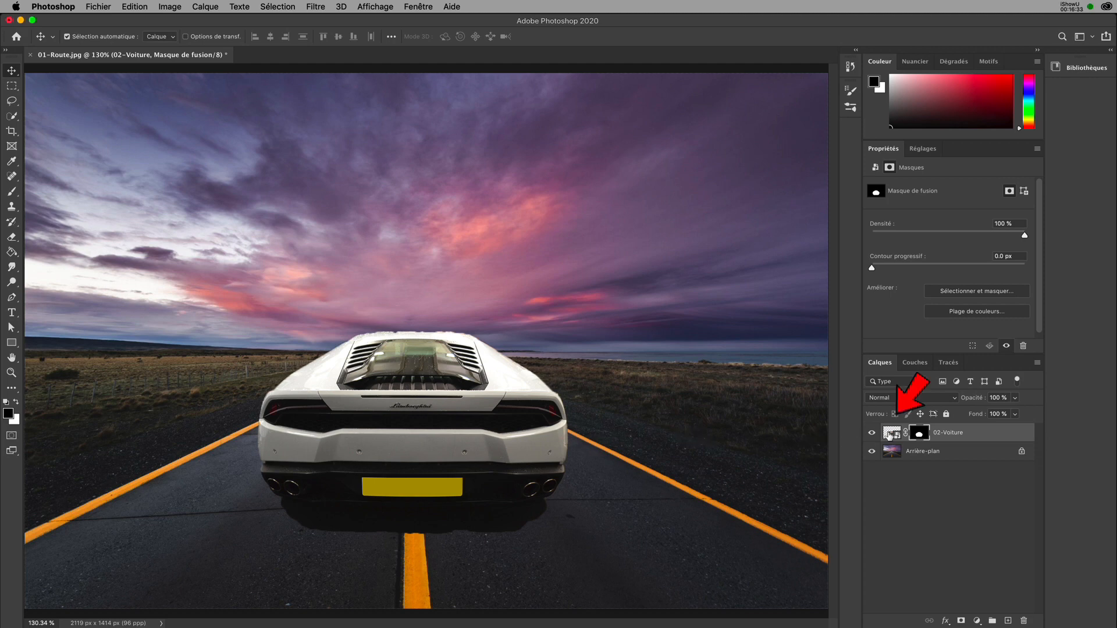
click(889, 434)
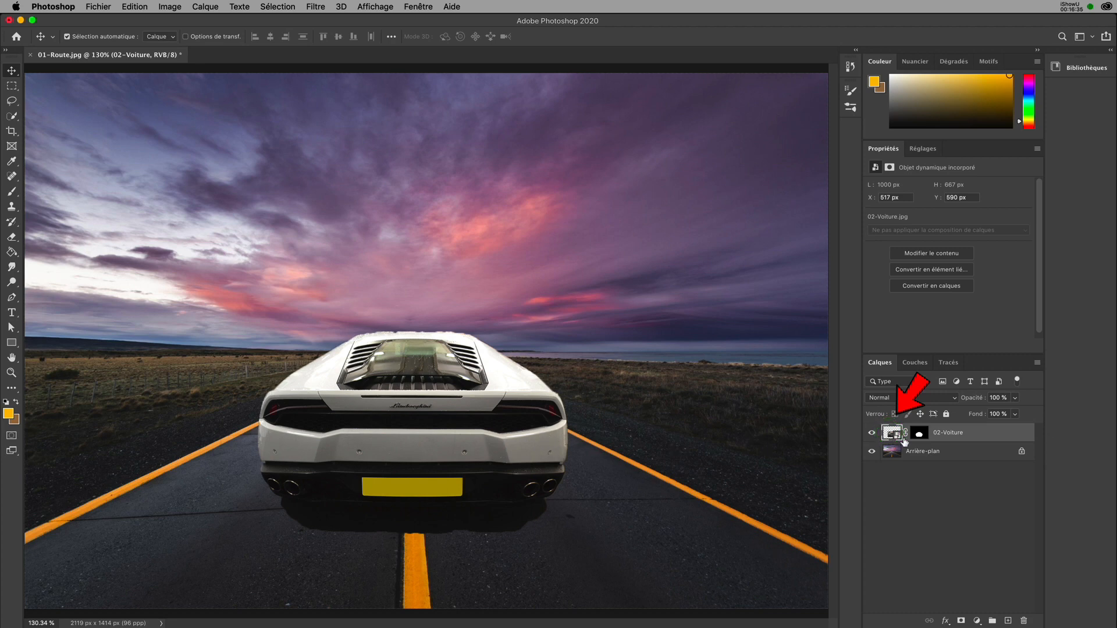
double_click(889, 433)
click(919, 434)
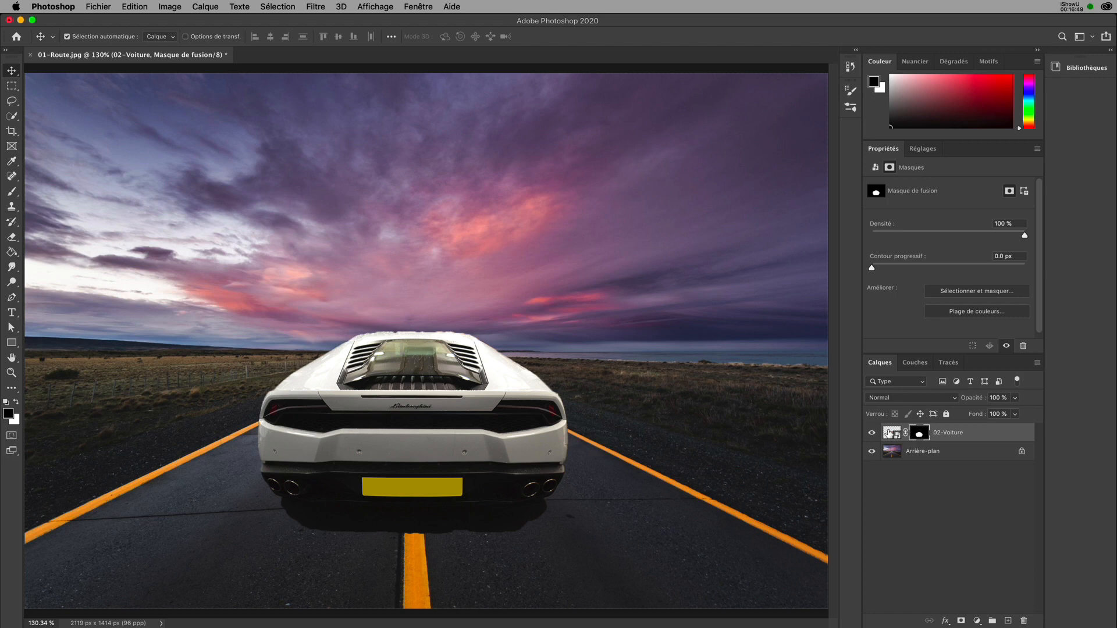
click(888, 431)
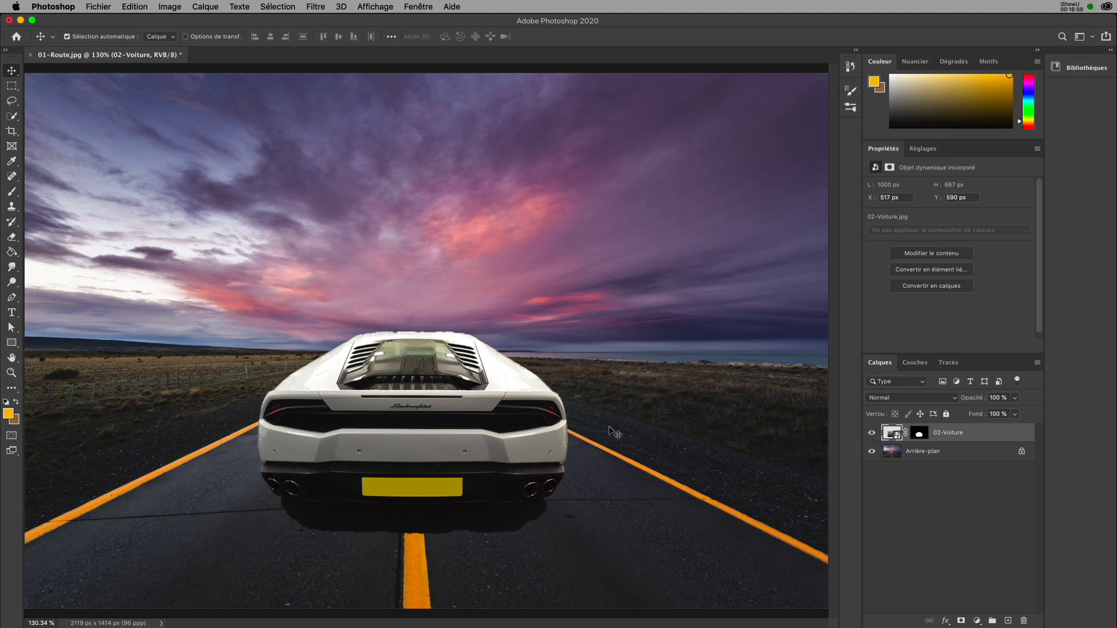
drag(457, 405, 467, 428)
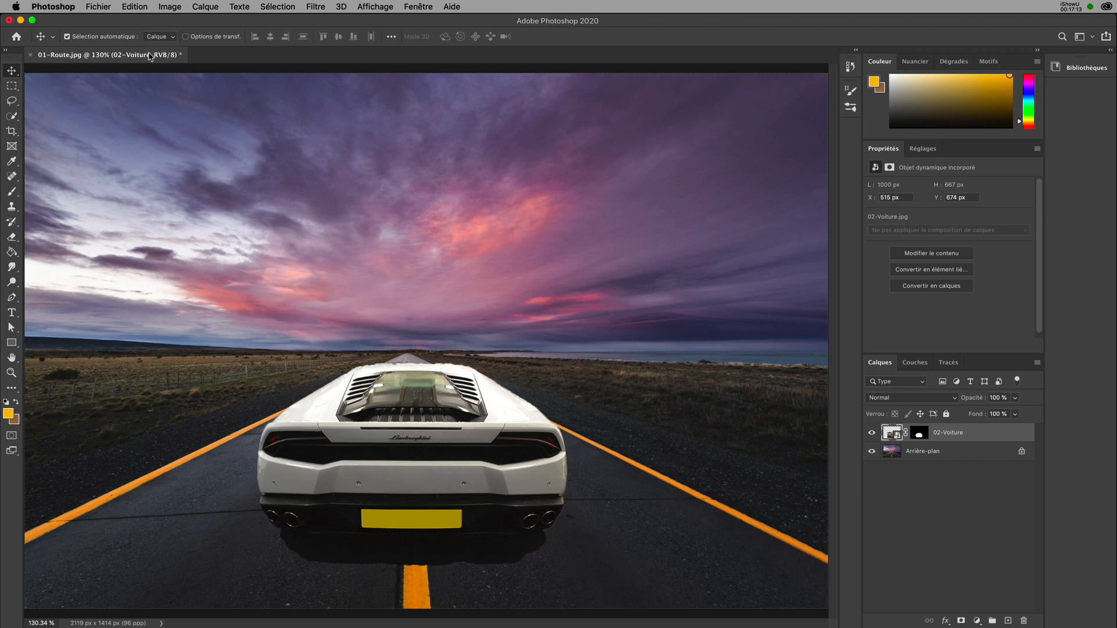
Step: Scale the car proportionally to about 73% with Free Transform and place it over the road's centre line
click(139, 10)
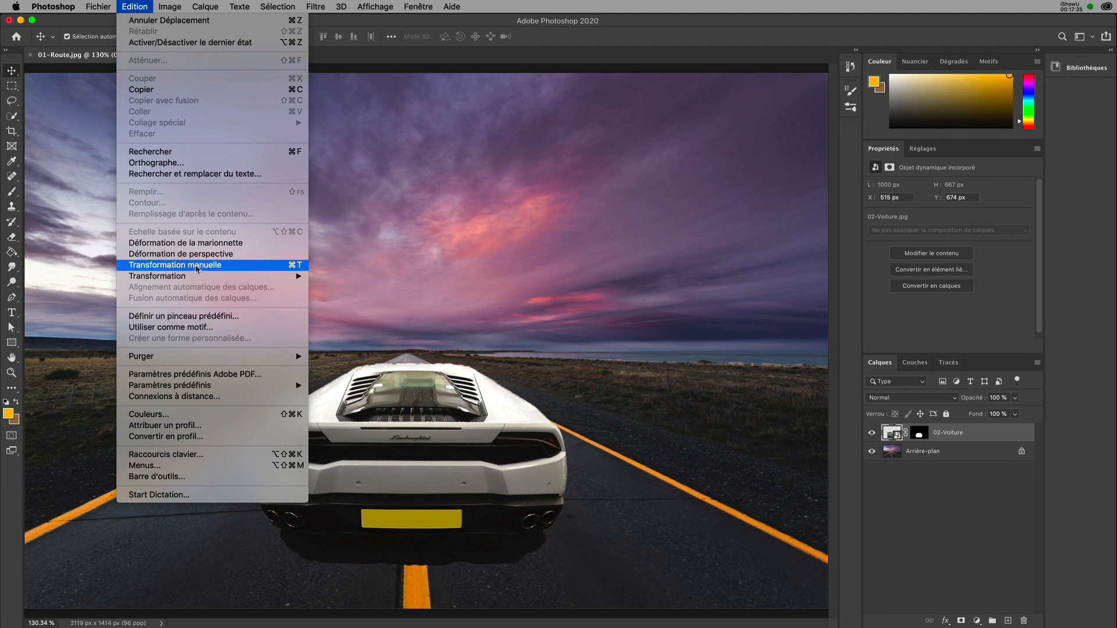
click(195, 265)
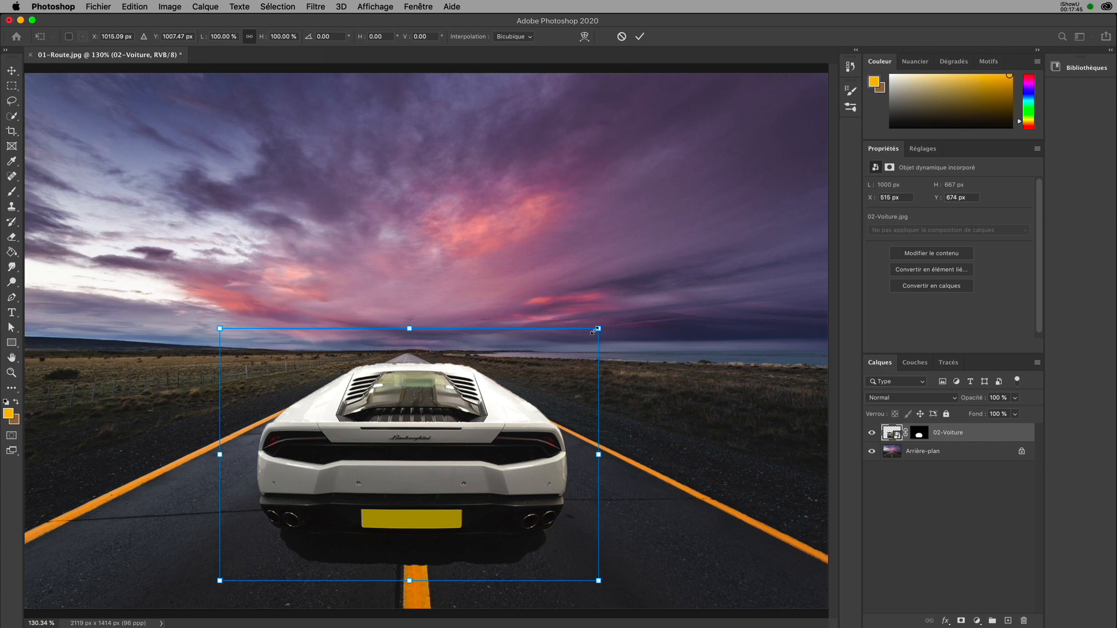
drag(599, 329, 495, 410)
click(353, 493)
drag(353, 494, 403, 486)
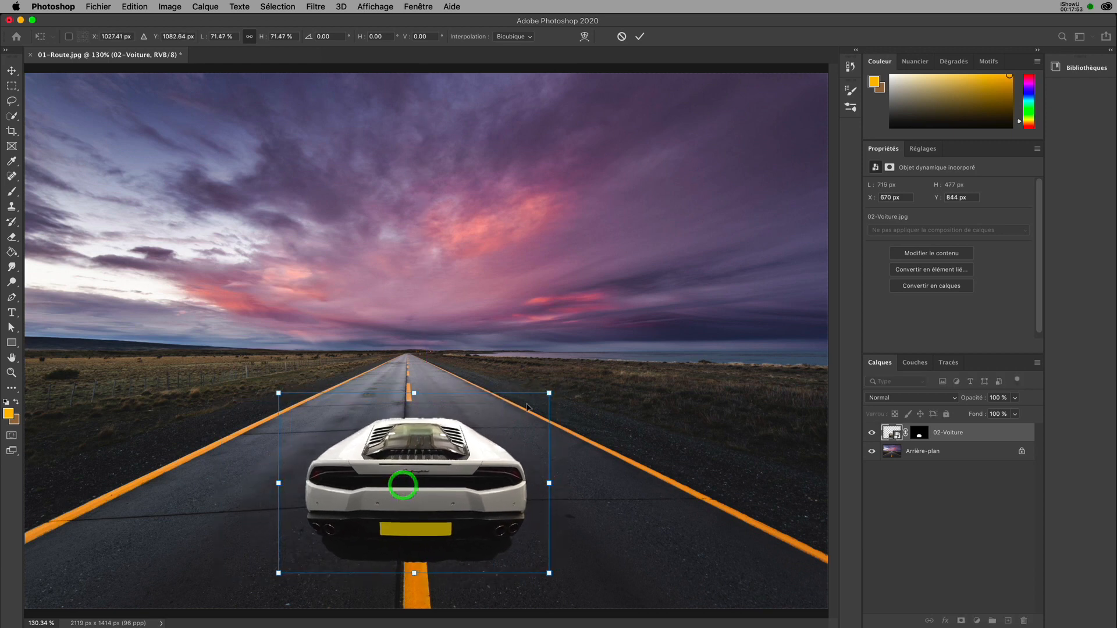
mouse_move(549, 393)
mouse_down()
mouse_move(526, 411)
mouse_move(551, 388)
mouse_up()
drag(478, 461, 476, 464)
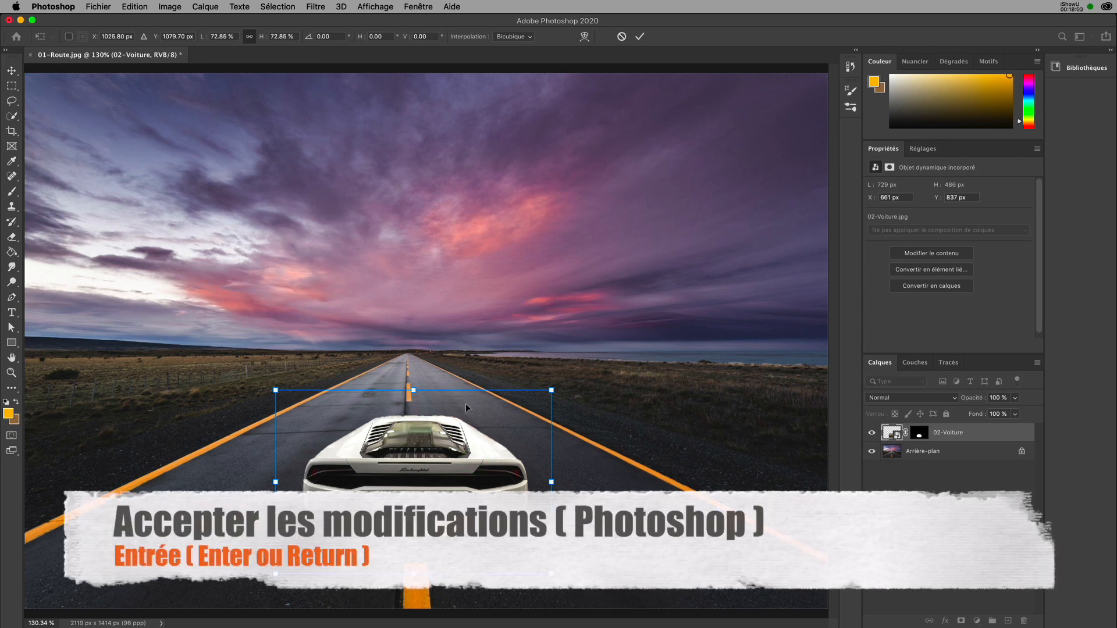
key(Return)
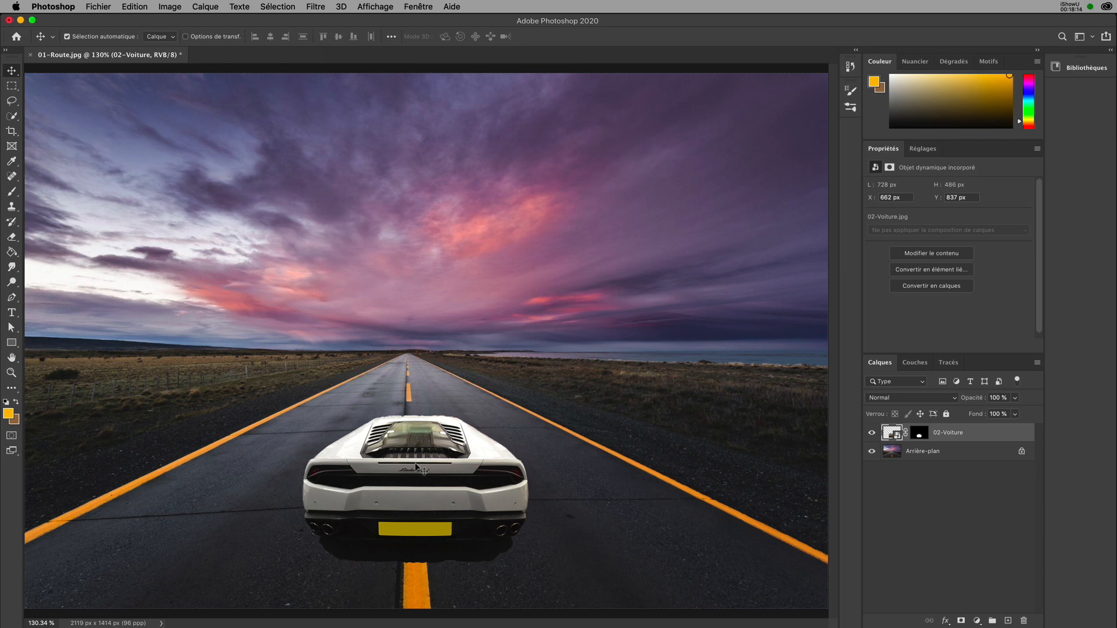
Step: Move the reduced car slightly lower on the road, to about X 670, Y 867 px
mouse_move(416, 469)
mouse_down()
mouse_move(418, 431)
mouse_move(431, 466)
mouse_move(414, 479)
mouse_move(416, 462)
mouse_up()
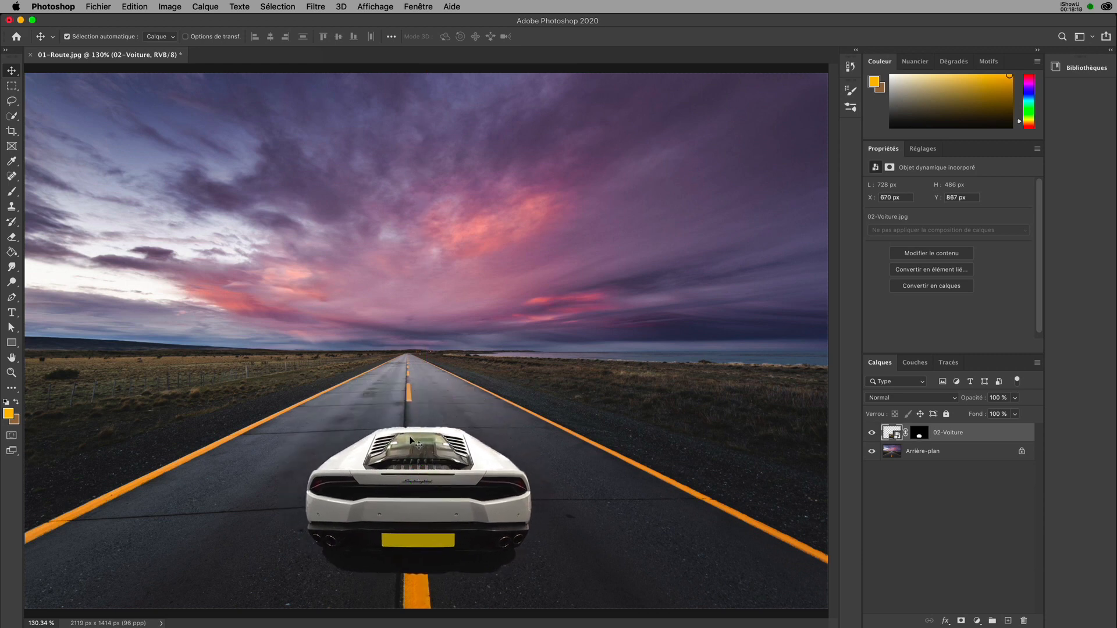
click(139, 9)
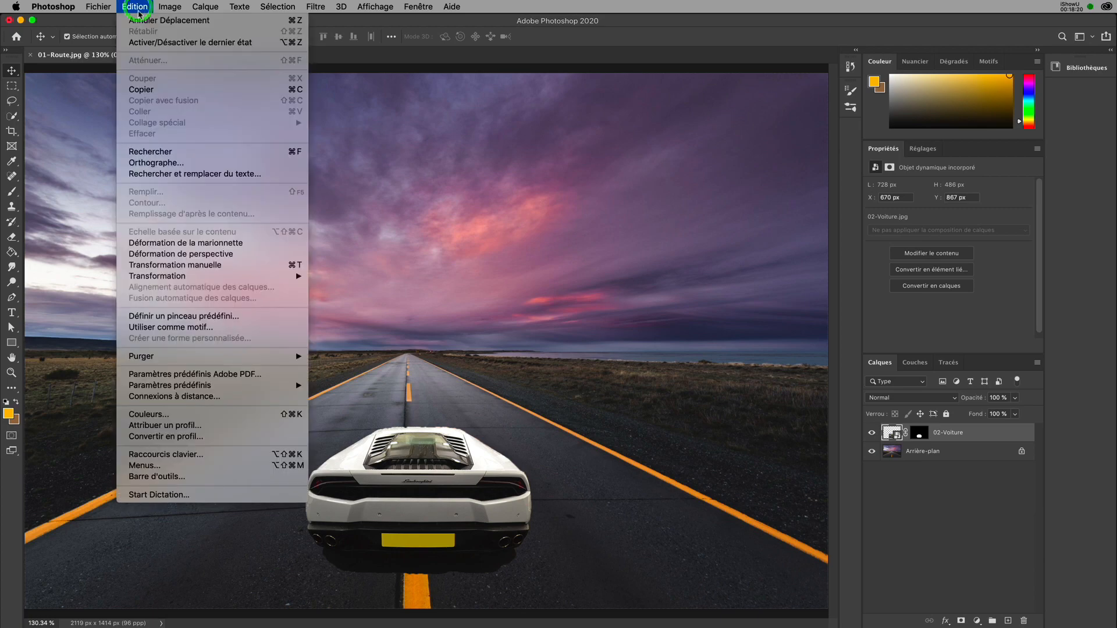
click(222, 267)
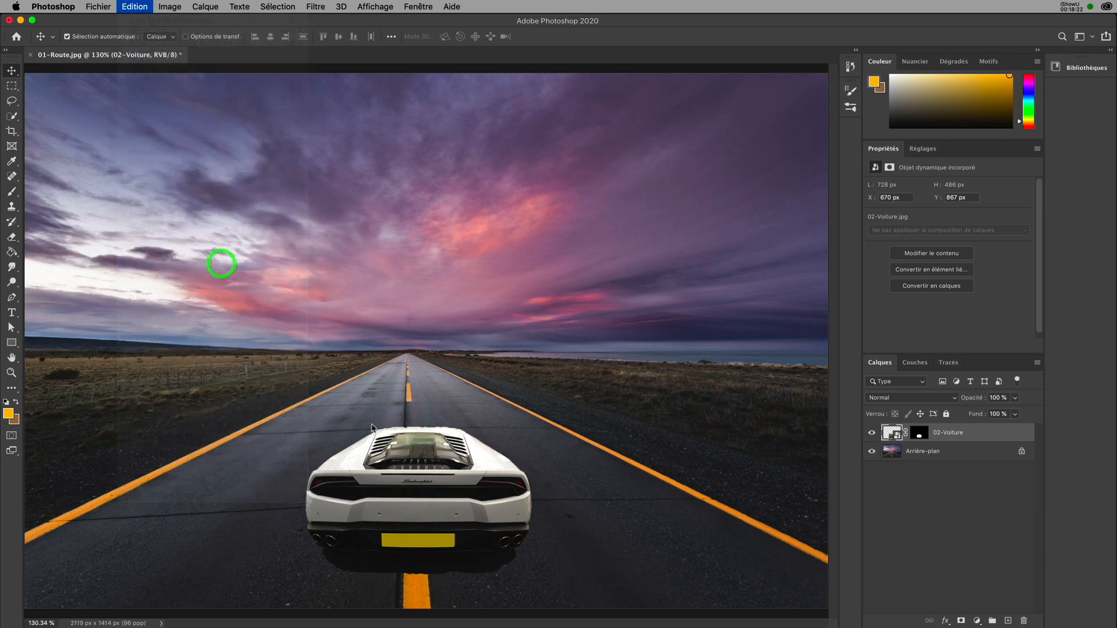
Step: Embed 03-Semi.png directly above the background layer and scale the truck to about 24% in the road's left lane
click(890, 450)
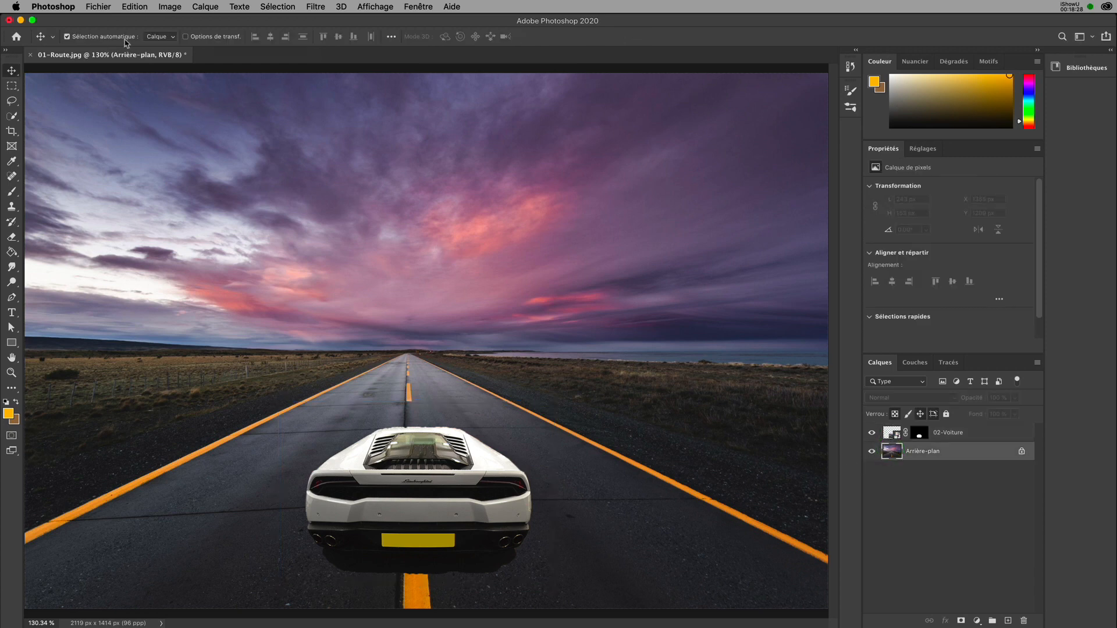
click(99, 7)
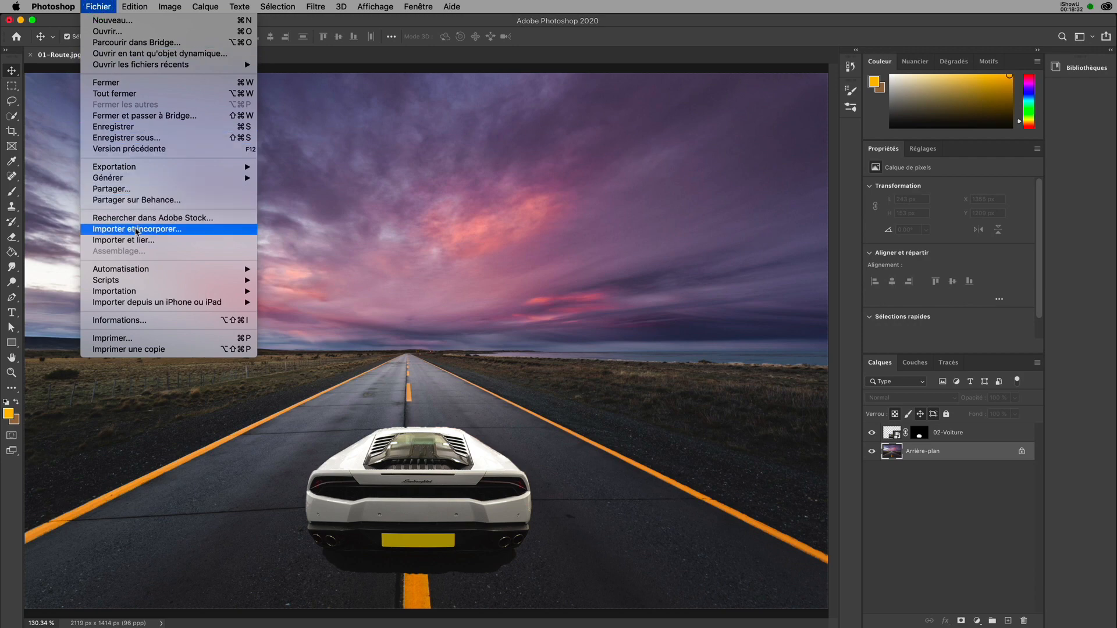
click(136, 230)
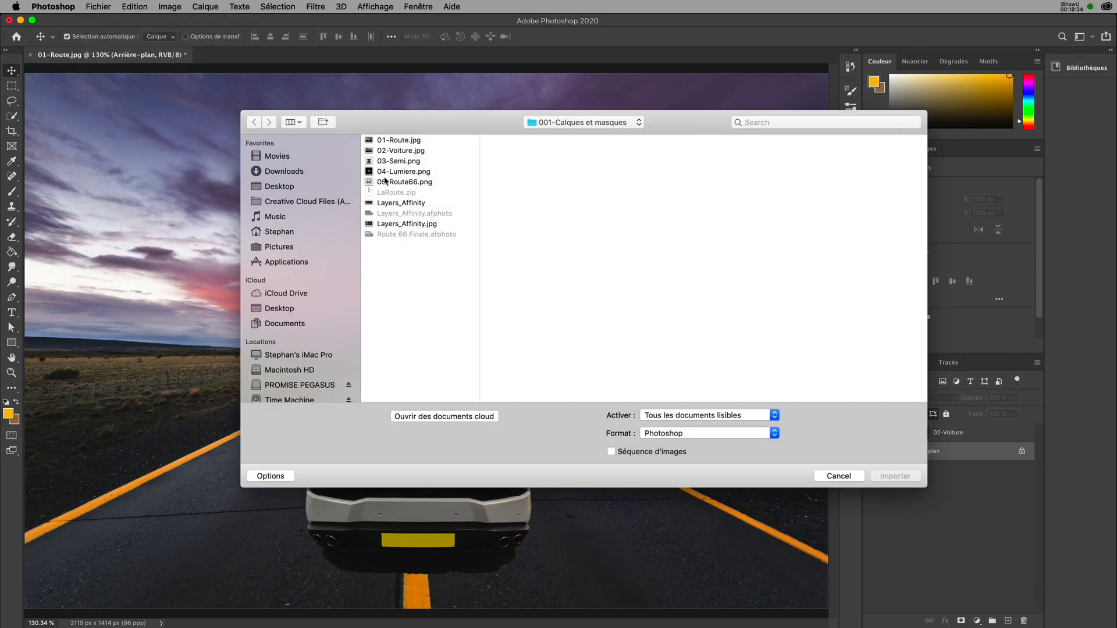
click(394, 161)
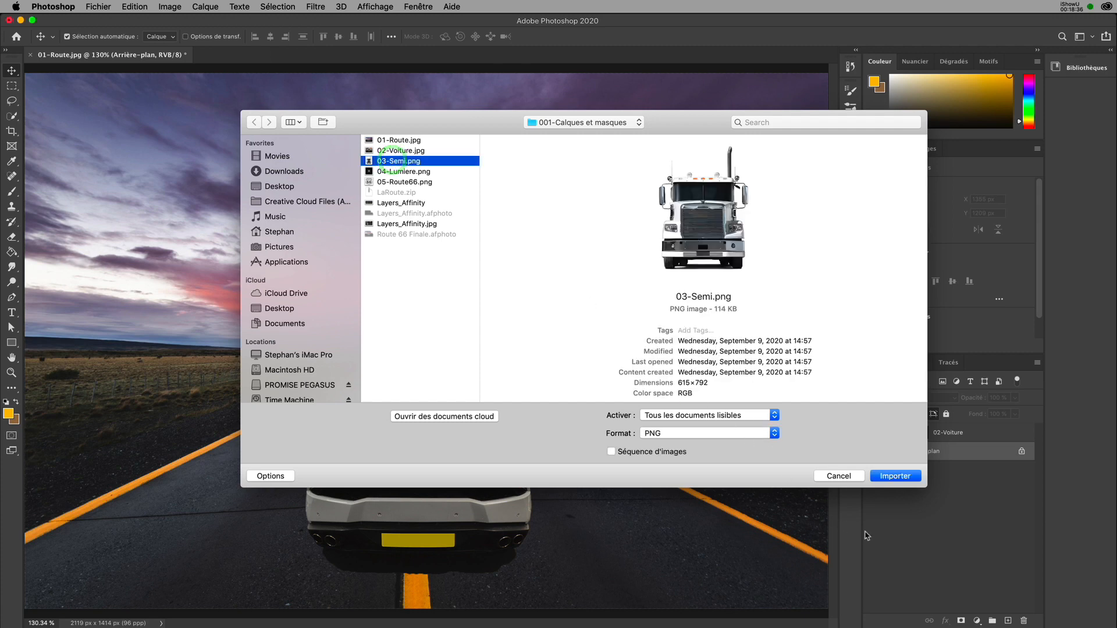
click(890, 475)
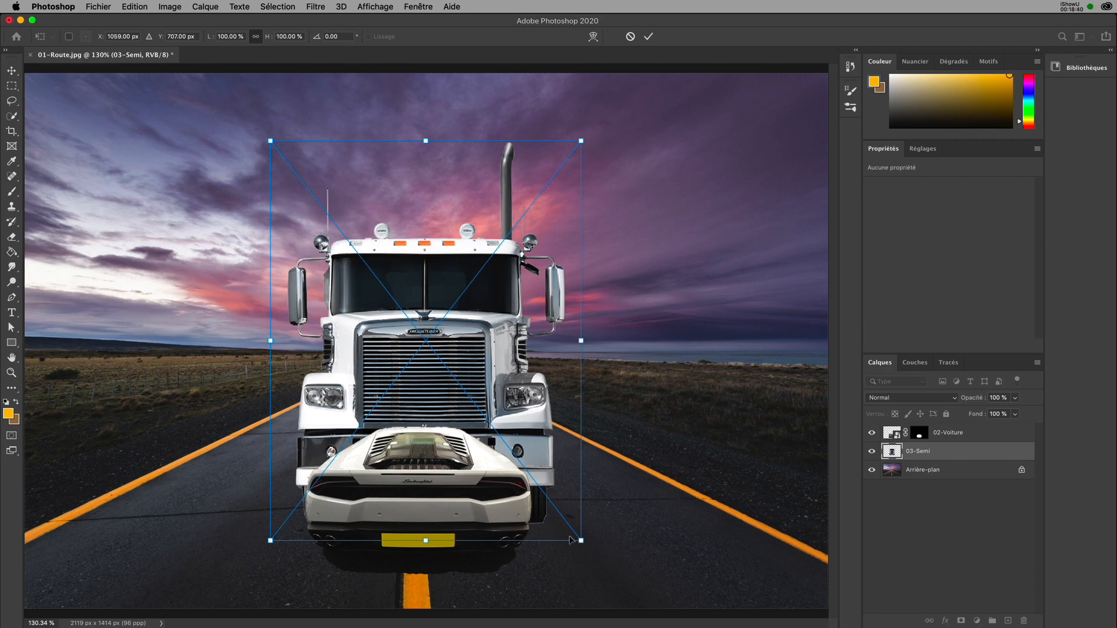
drag(581, 539, 378, 371)
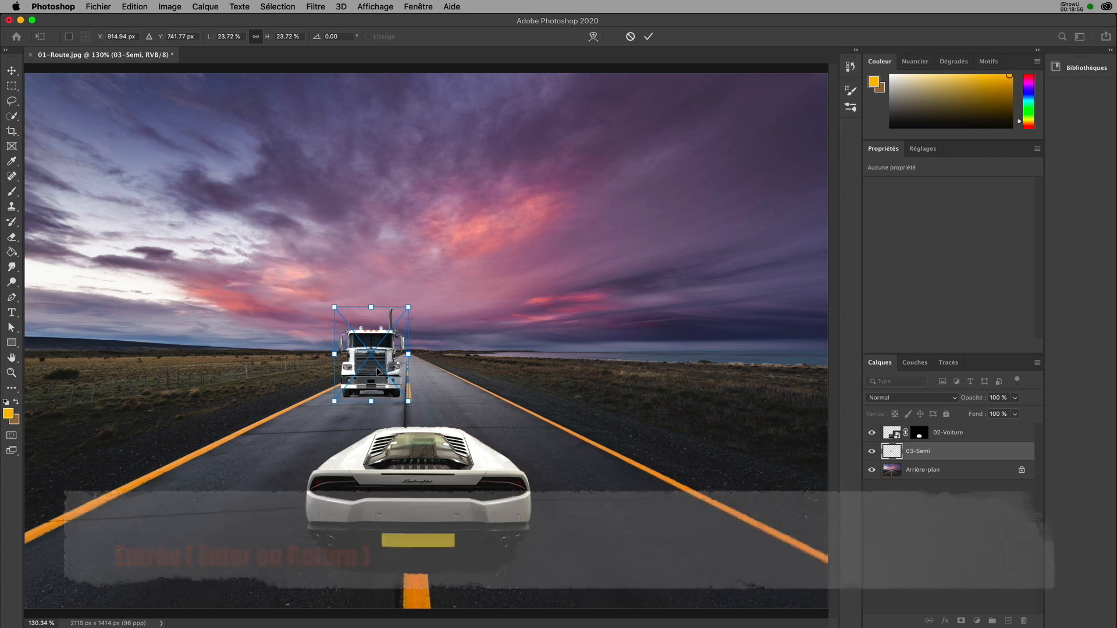
key(Return)
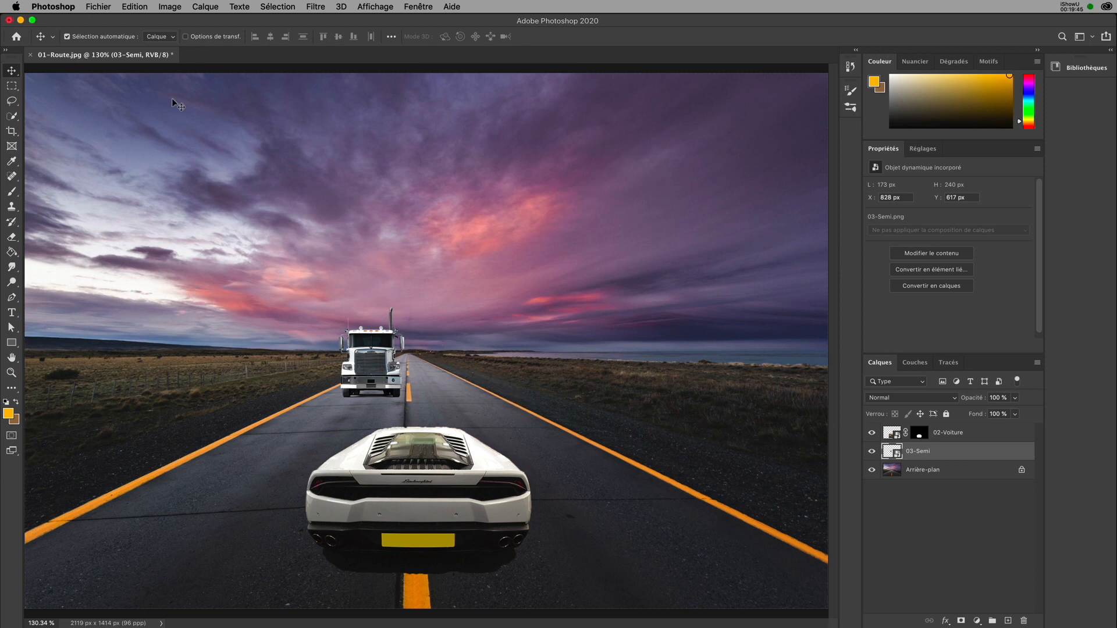
Step: Save the layered composite in Photoshop format as Route 66.psd in the 001-Calques et masques folder
click(103, 8)
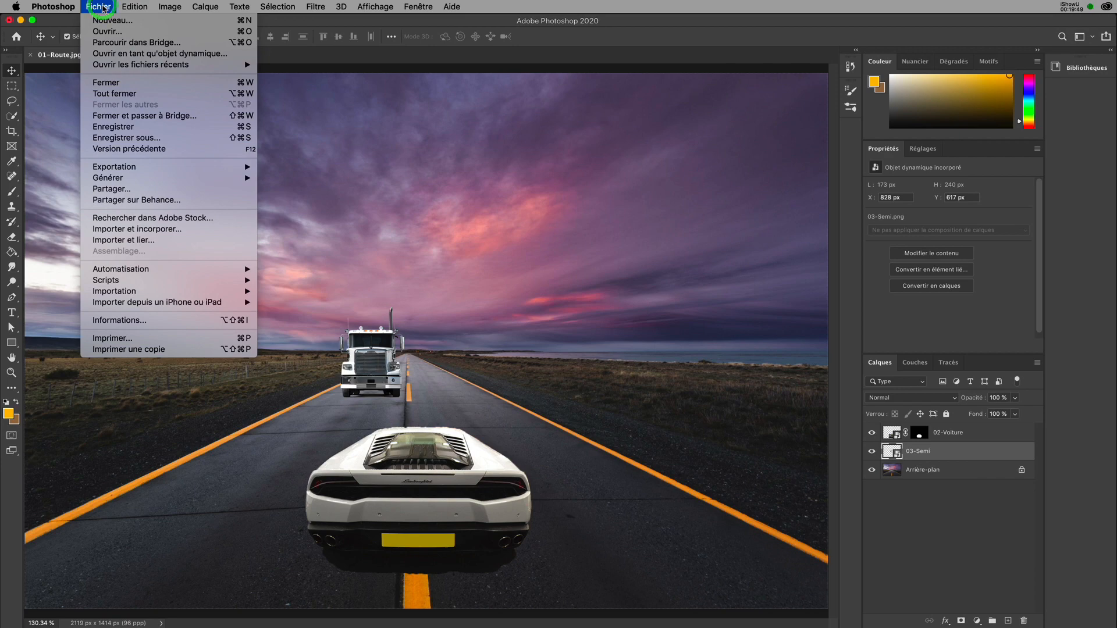
click(122, 127)
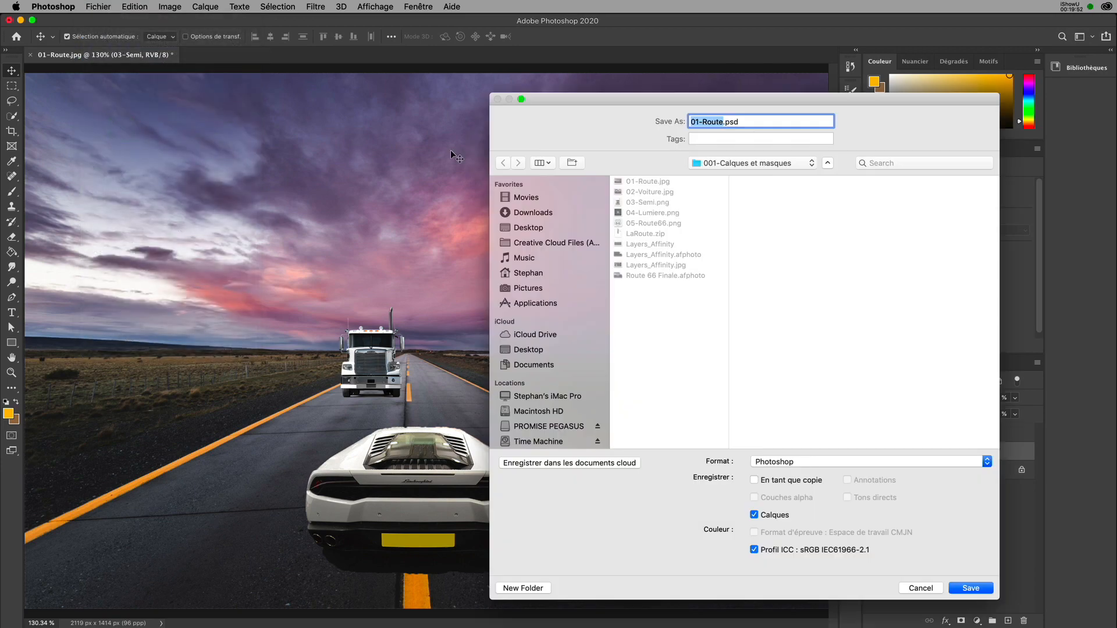
drag(594, 98, 308, 84)
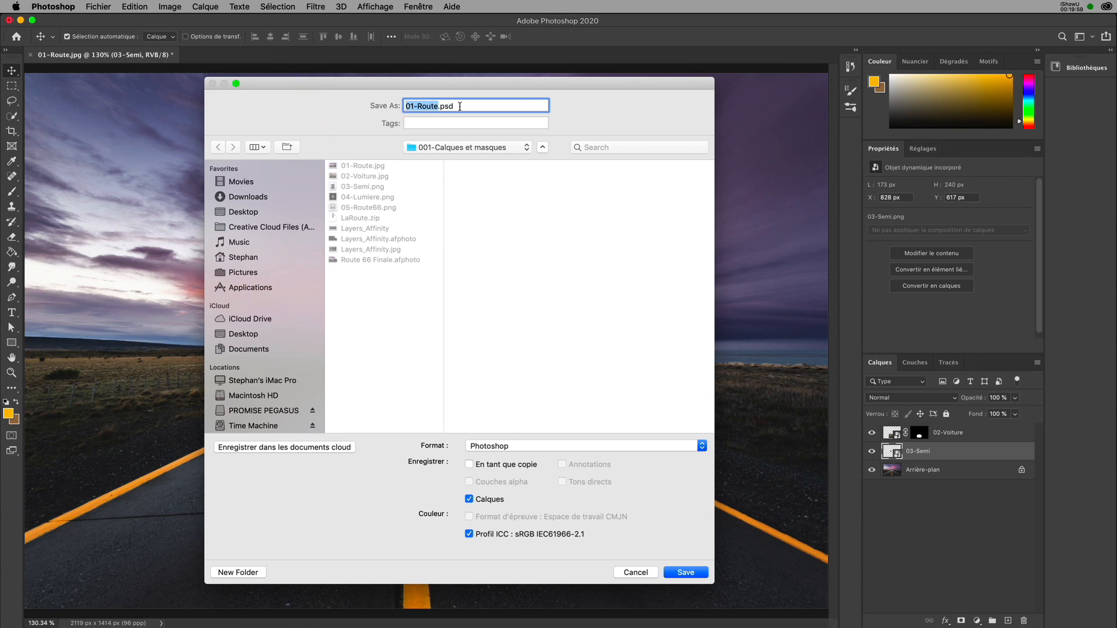
text(Route 66)
click(683, 575)
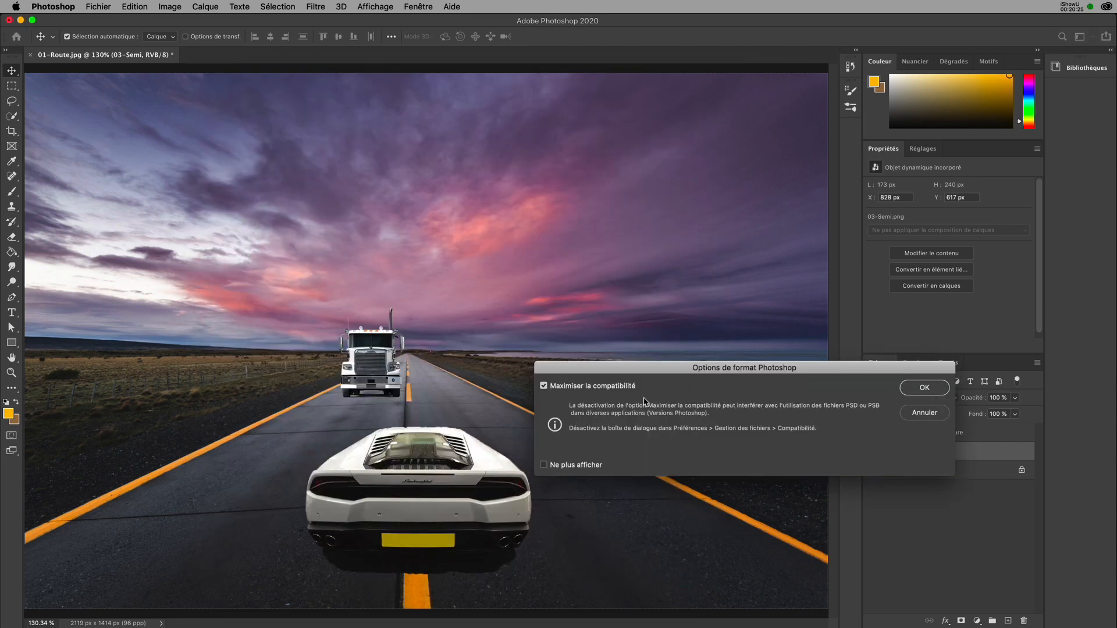
Step: Accept the Photoshop format options with maximised compatibility and set the prompt not to be shown again
drag(639, 370, 341, 301)
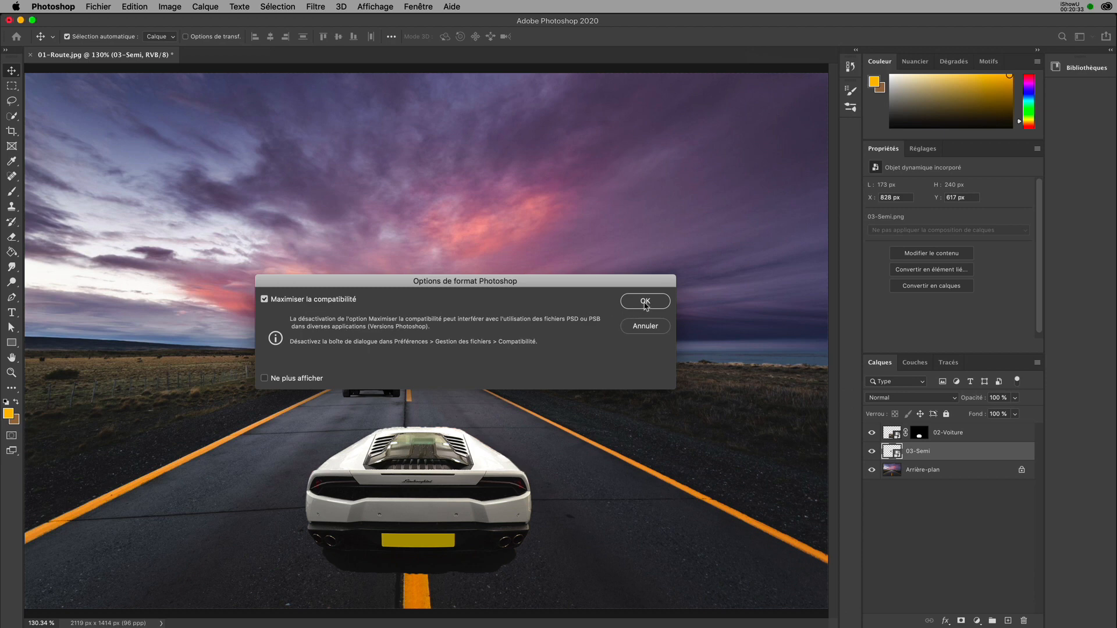
click(266, 379)
click(645, 303)
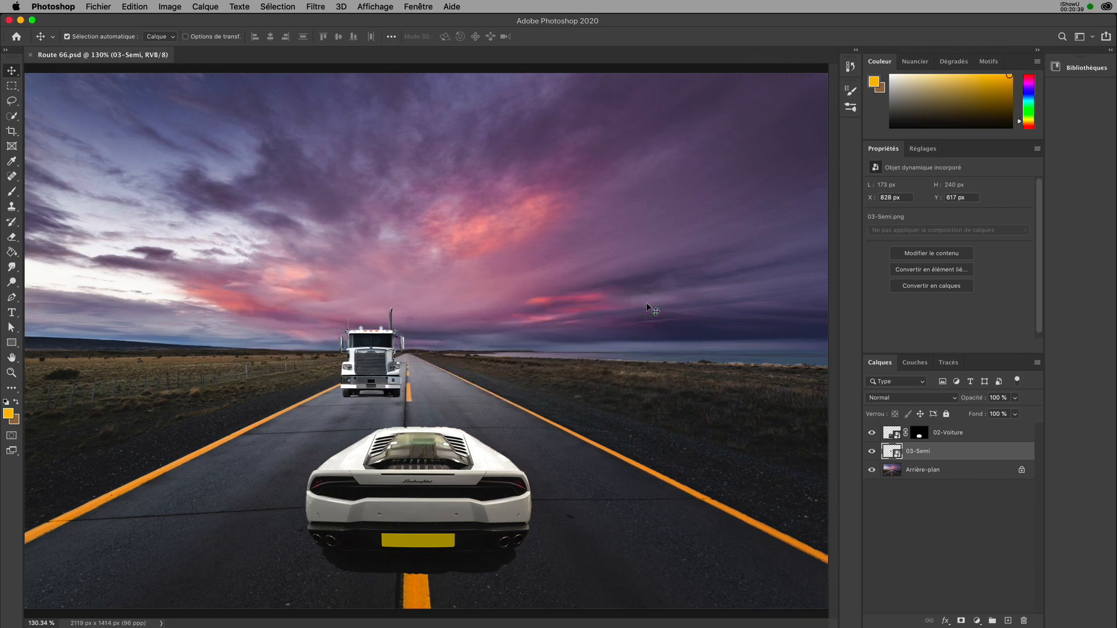
Step: Switch to Affinity Photo and choose to save the layered composite as a new document instead of flattening it
key(super+Tab)
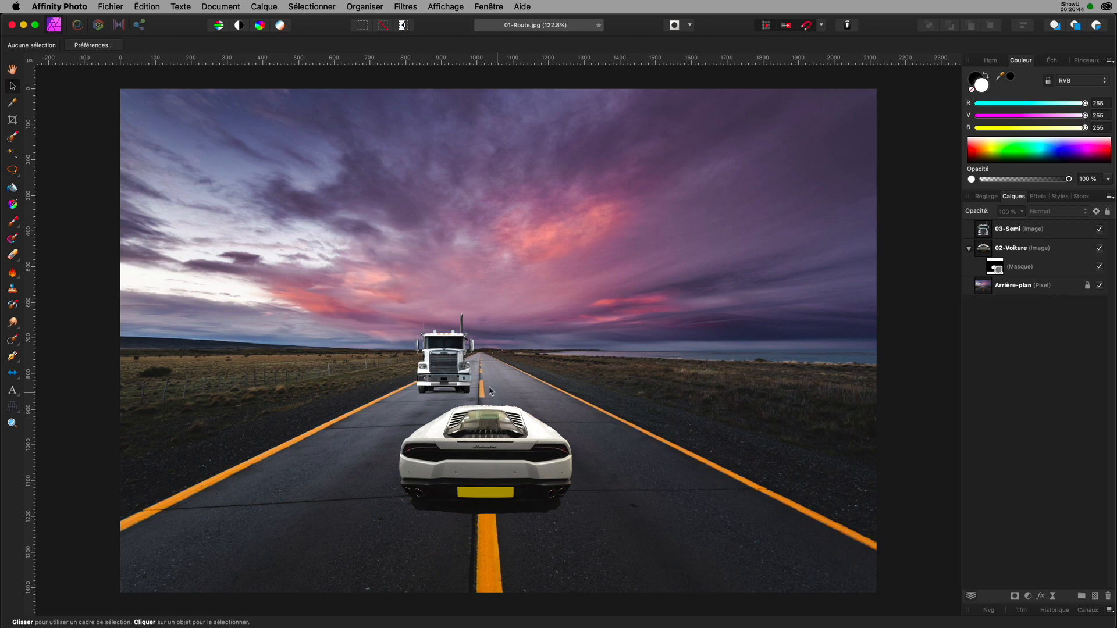
click(116, 7)
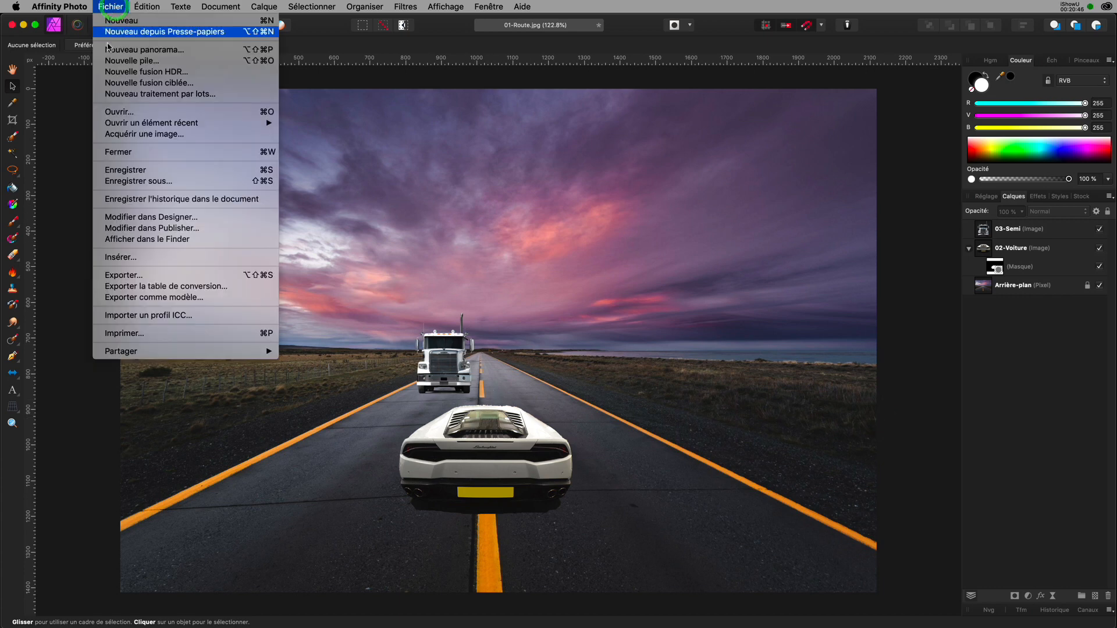
click(129, 171)
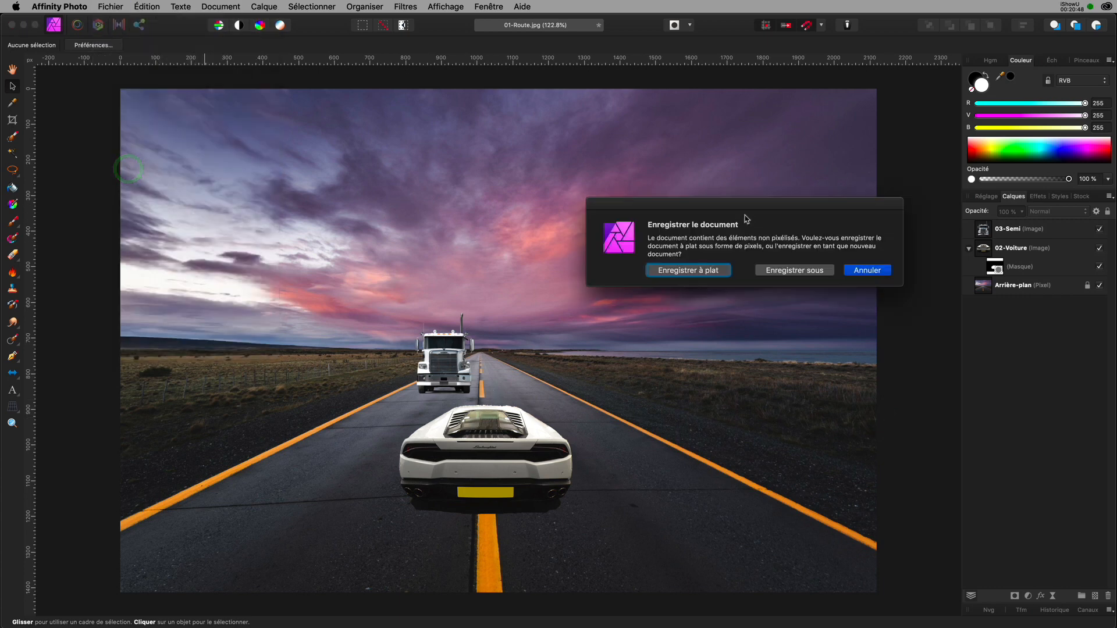
drag(742, 207, 490, 233)
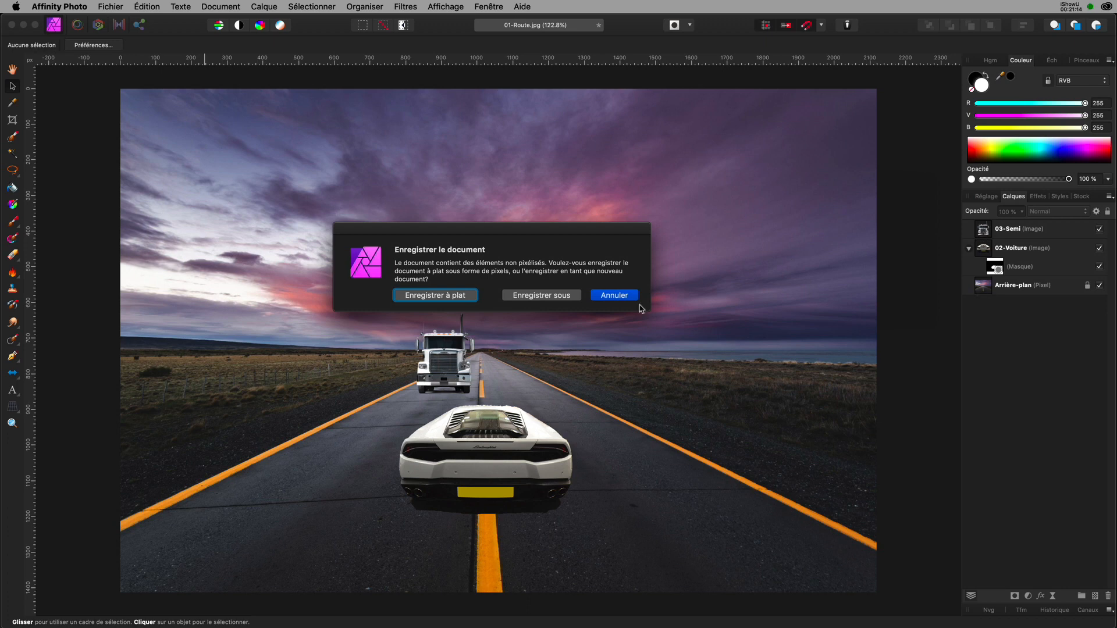
click(536, 297)
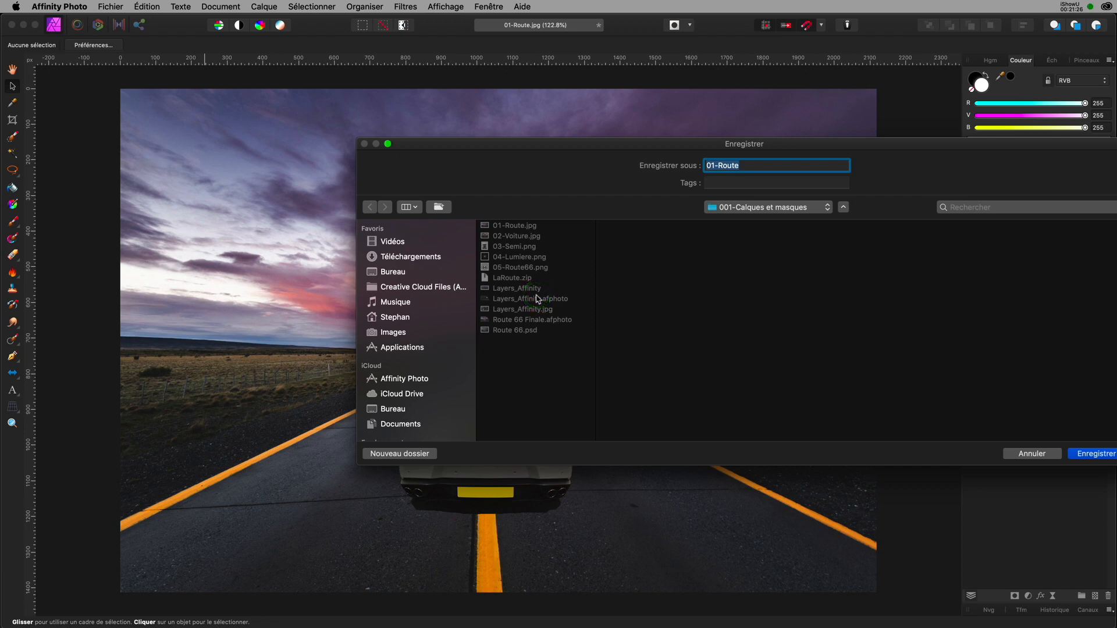
Step: Name the Affinity document Route 66 and save it in the 001-Calques et masques folder
drag(535, 145, 348, 126)
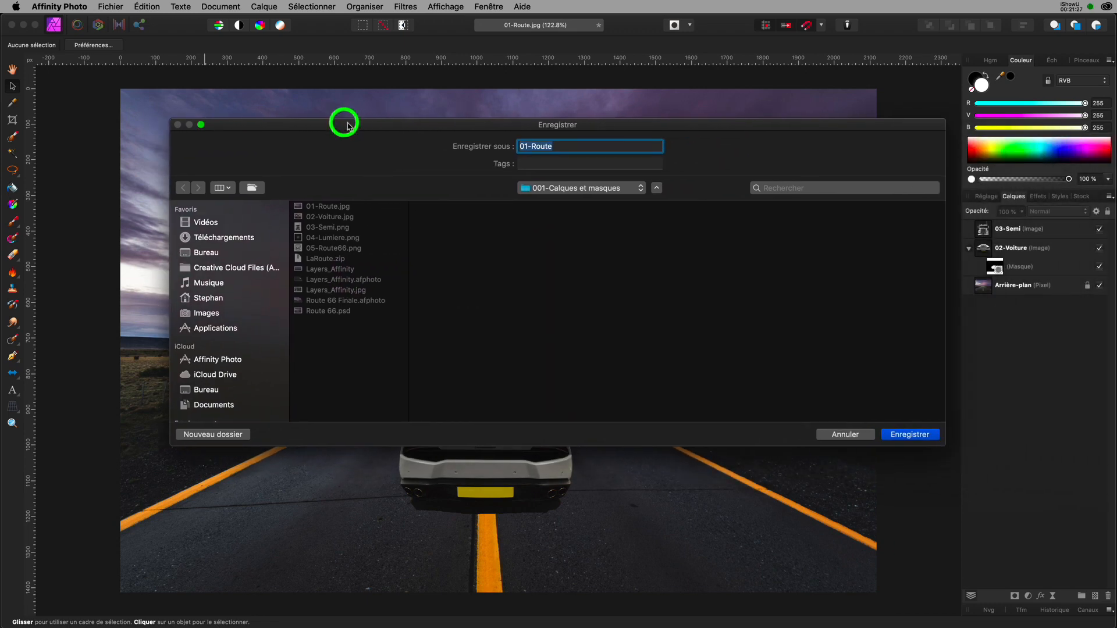
click(536, 145)
key(Left)
key(Left)
key(Left)
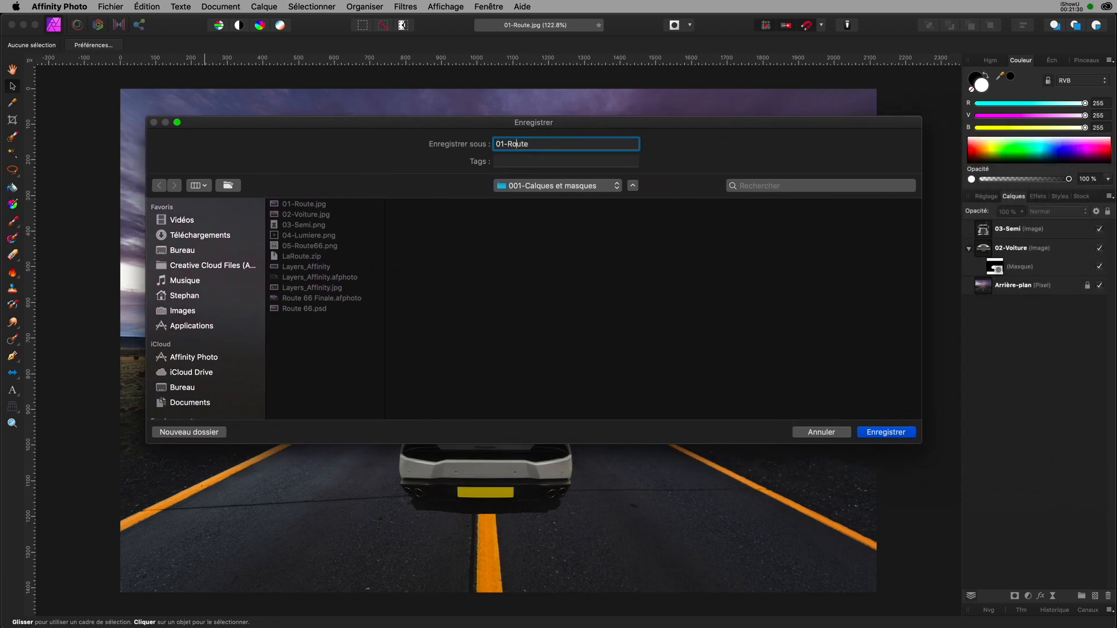
key(BackSpace)
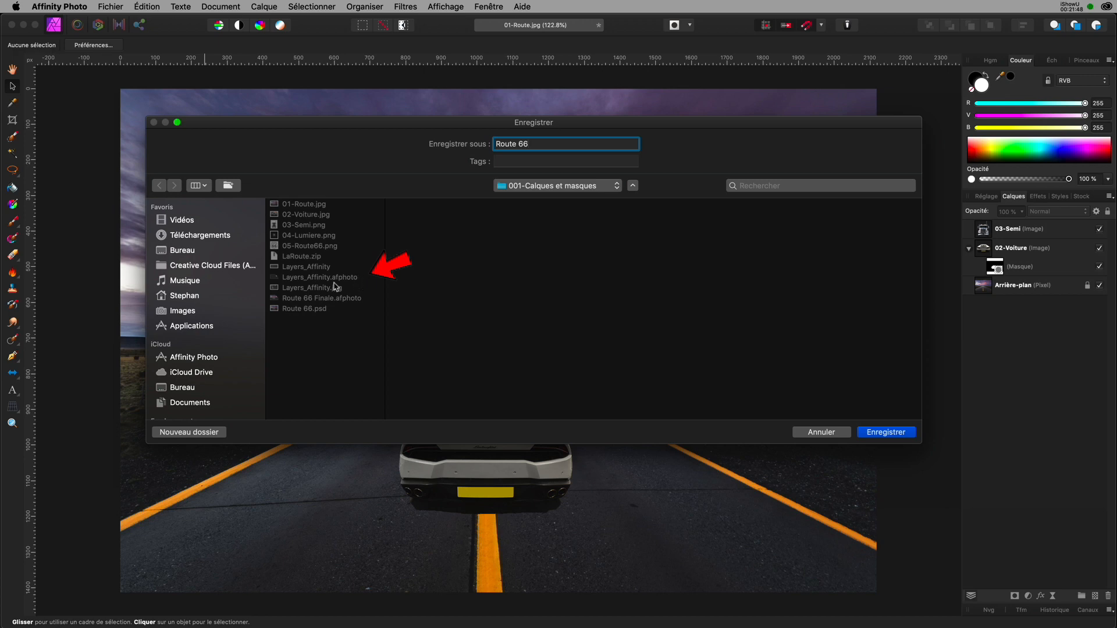
click(878, 432)
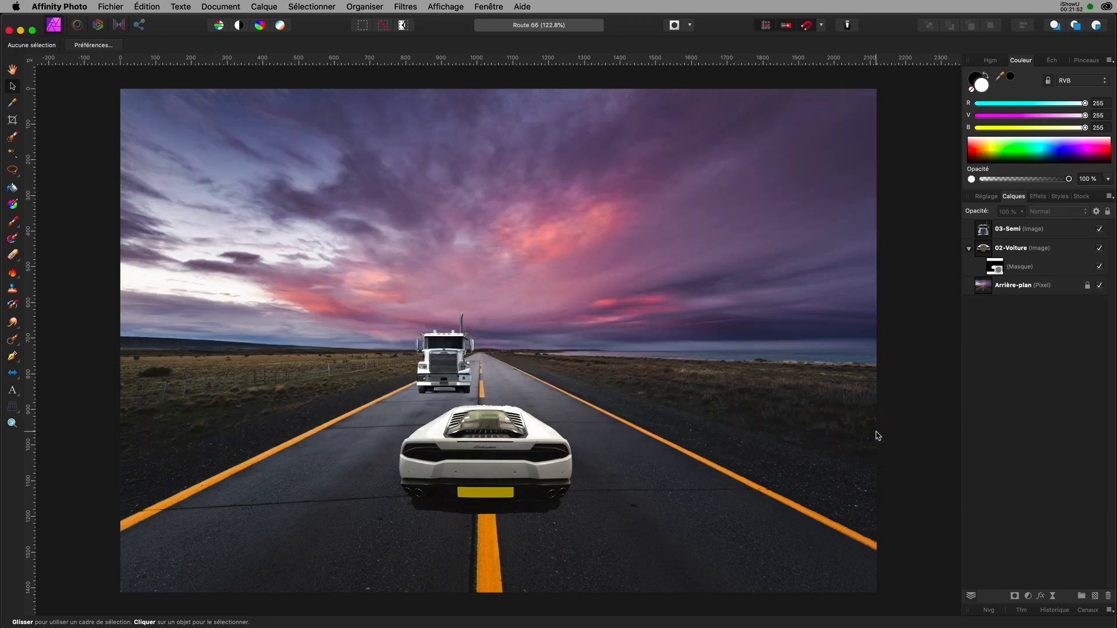